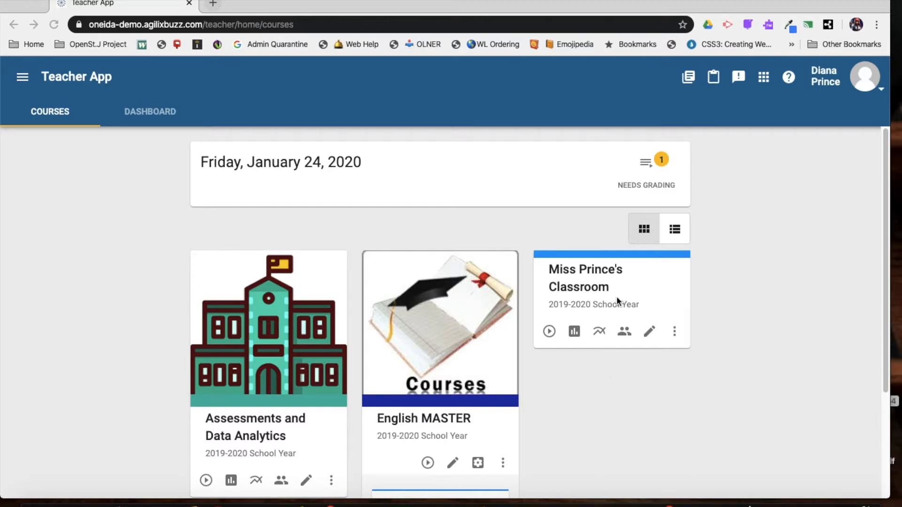
- Open the classroom course in the editor and start importing standards into its objectives
{"action": "left_click", "coordinate": [650, 332]}
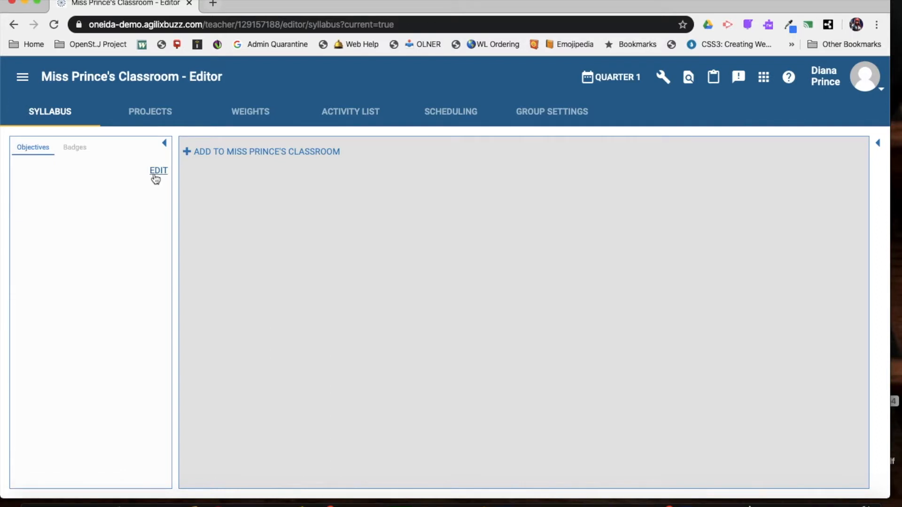
{"action": "left_click", "coordinate": [164, 142]}
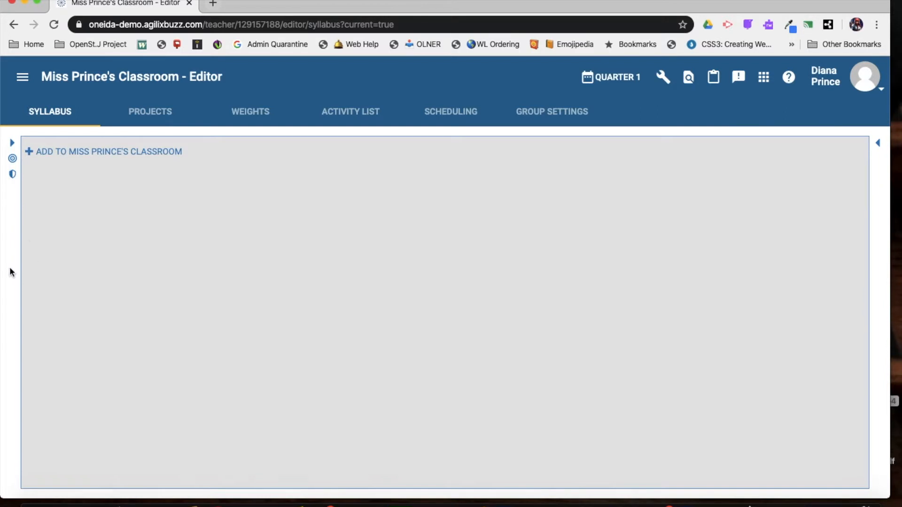
{"action": "left_click", "coordinate": [12, 159]}
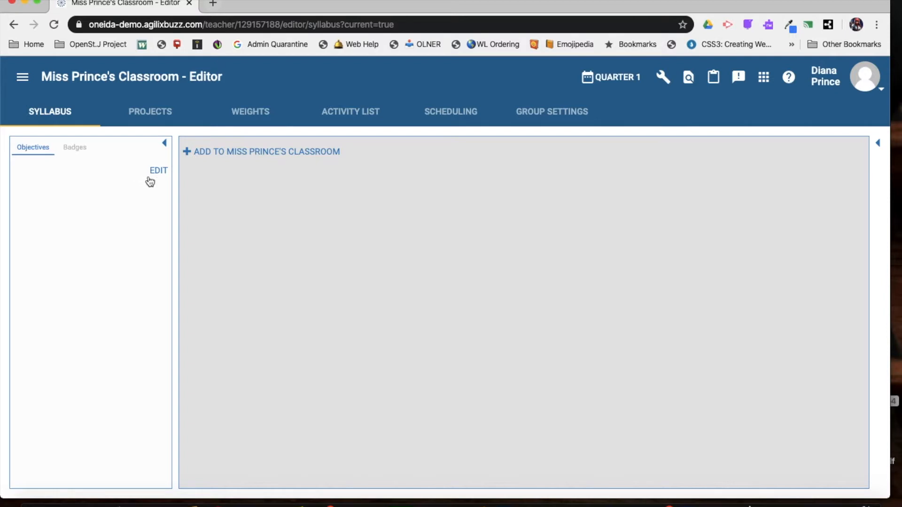
{"action": "left_click", "coordinate": [158, 172]}
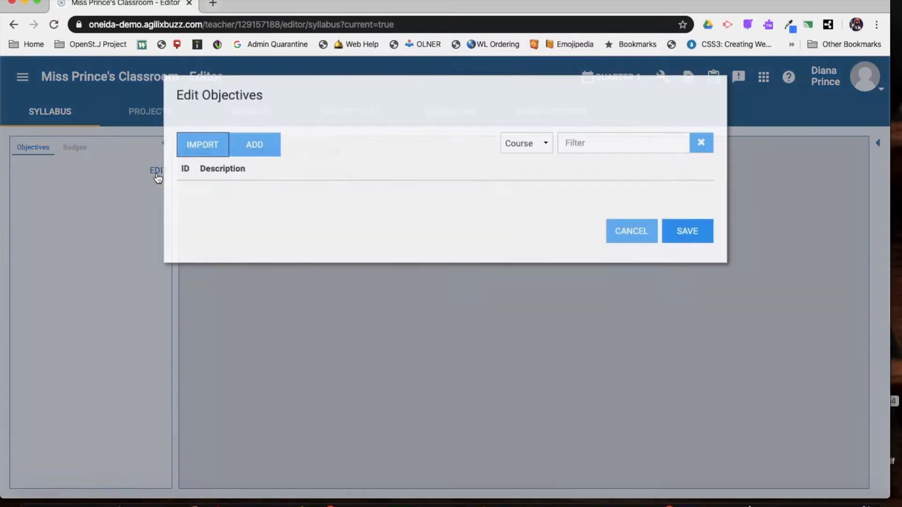
{"action": "left_click", "coordinate": [202, 157]}
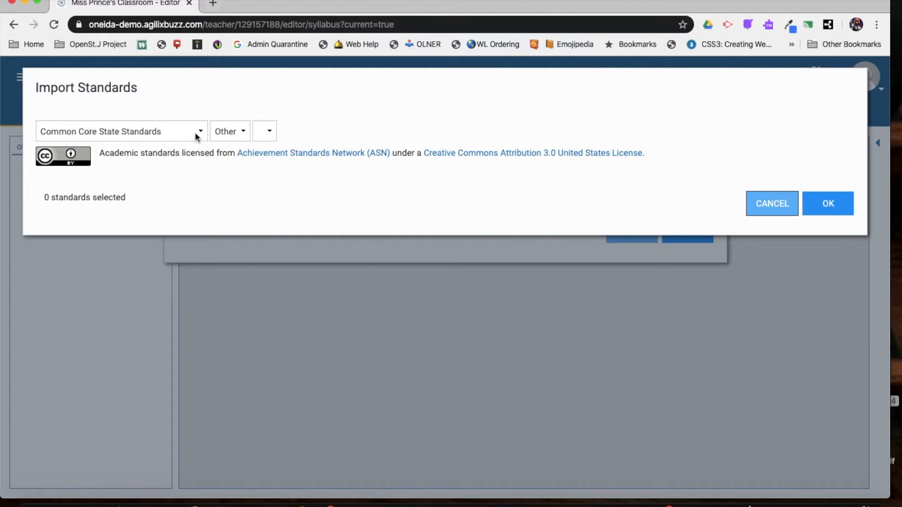
- Filter the standards to import to New York, grade 6, English
{"action": "left_click", "coordinate": [196, 137]}
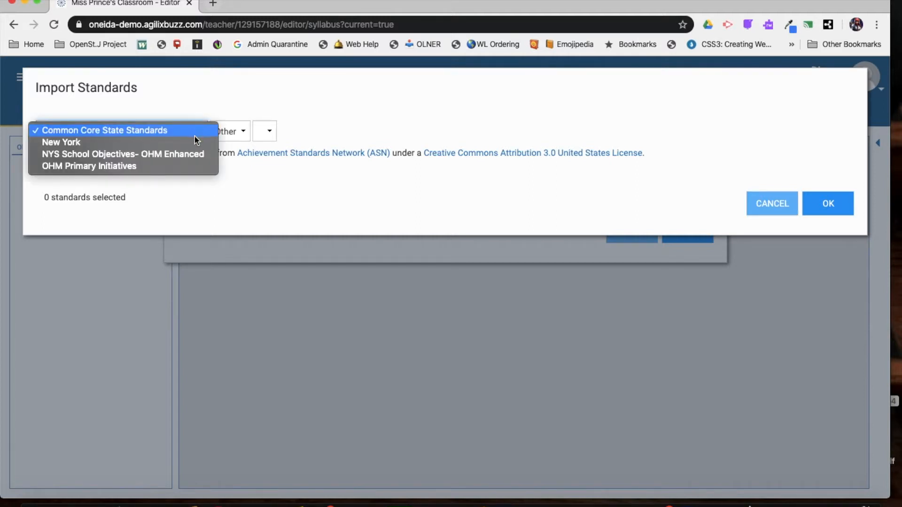
{"action": "left_click", "coordinate": [197, 142]}
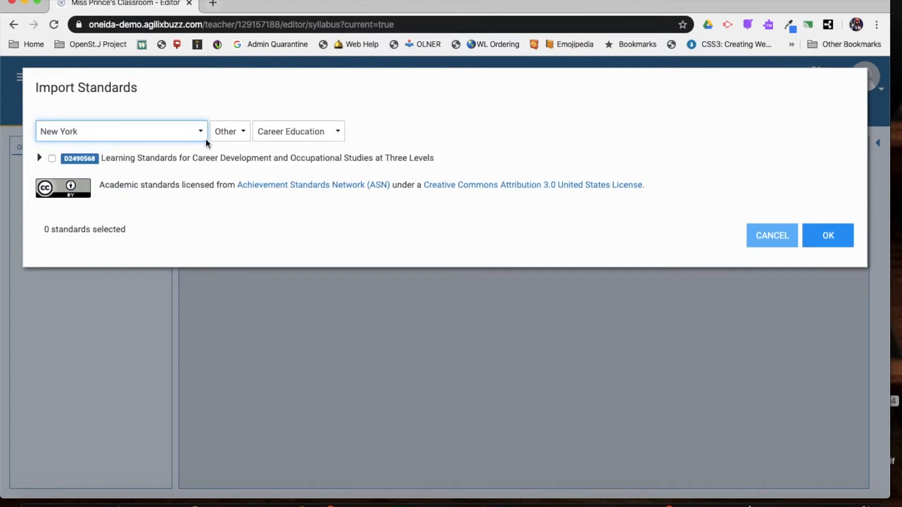
{"action": "left_click", "coordinate": [240, 136]}
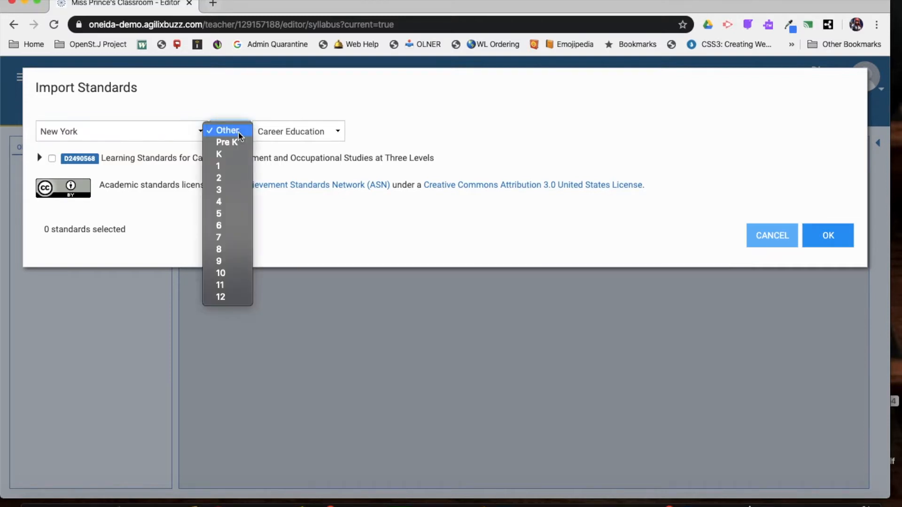
{"action": "left_click", "coordinate": [237, 227]}
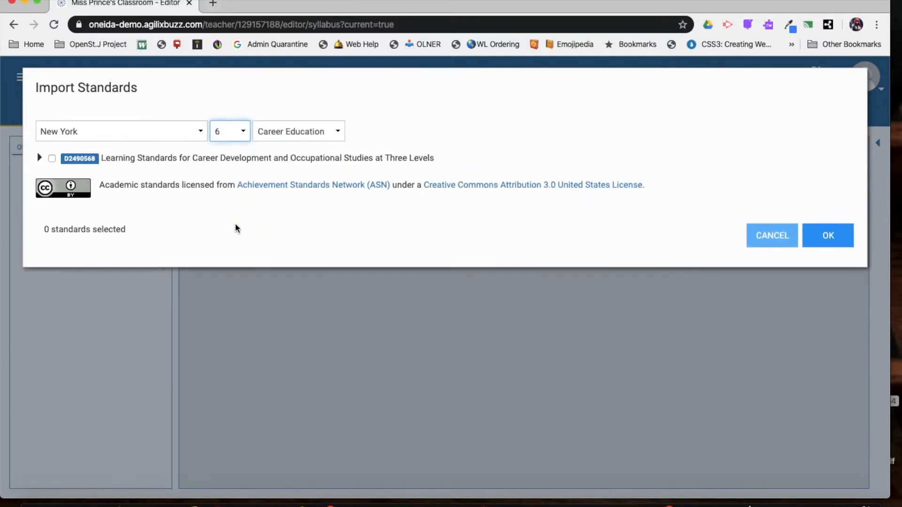
{"action": "left_click", "coordinate": [297, 138]}
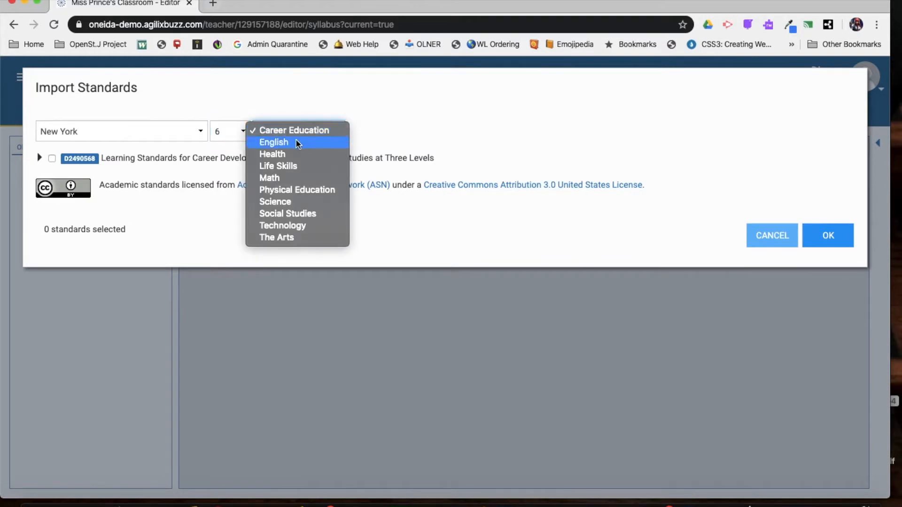
{"action": "left_click", "coordinate": [298, 143]}
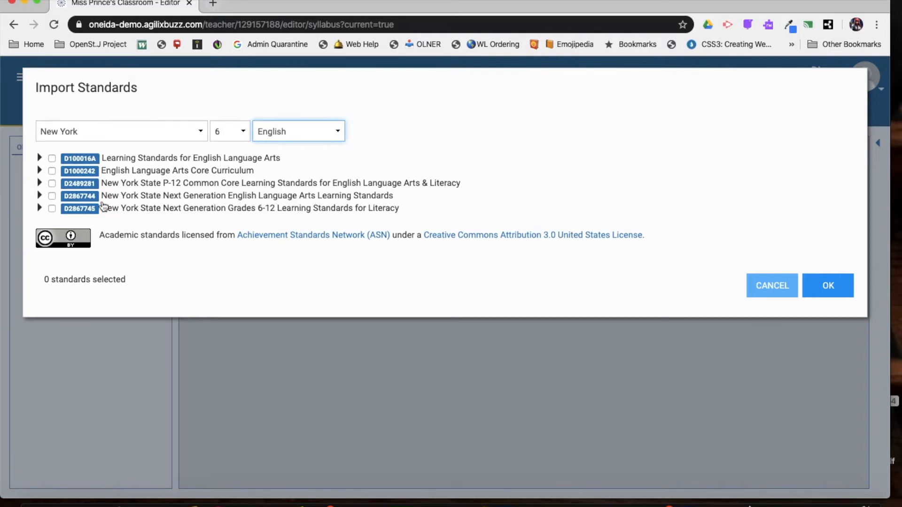
- Import the New York State Next Generation English Language Arts and P-12 Common Core English Language Arts & Literacy standards, and save the objectives
{"action": "left_click", "coordinate": [52, 196]}
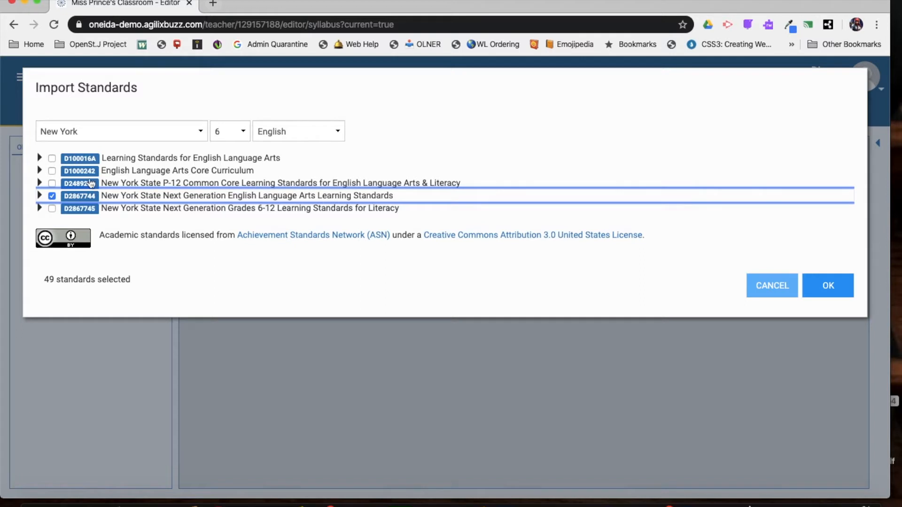
{"action": "left_click", "coordinate": [53, 184]}
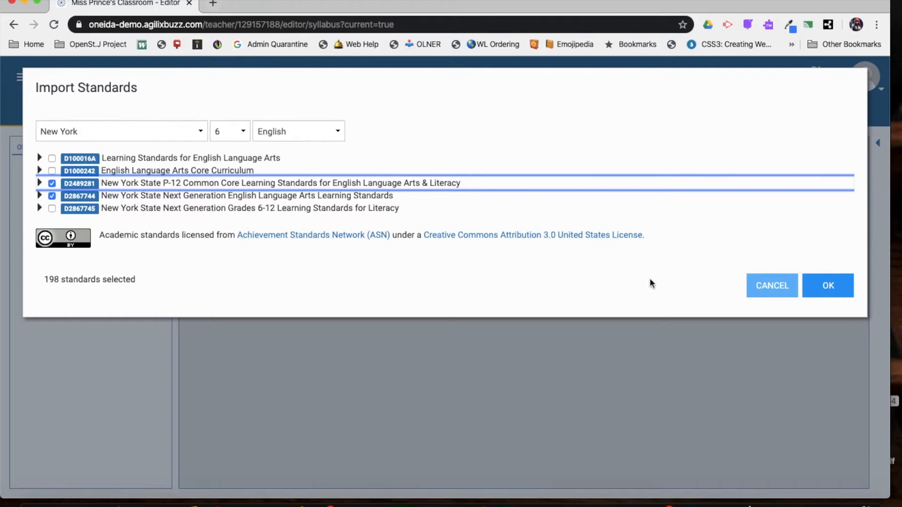
{"action": "left_click", "coordinate": [822, 287]}
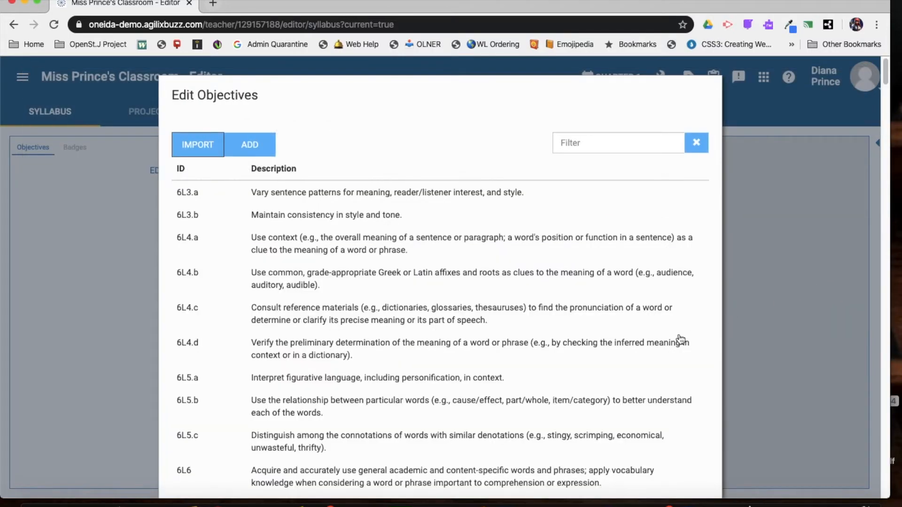
{"action": "scroll", "coordinate": [678, 344], "scroll_direction": "down", "scroll_amount": 20}
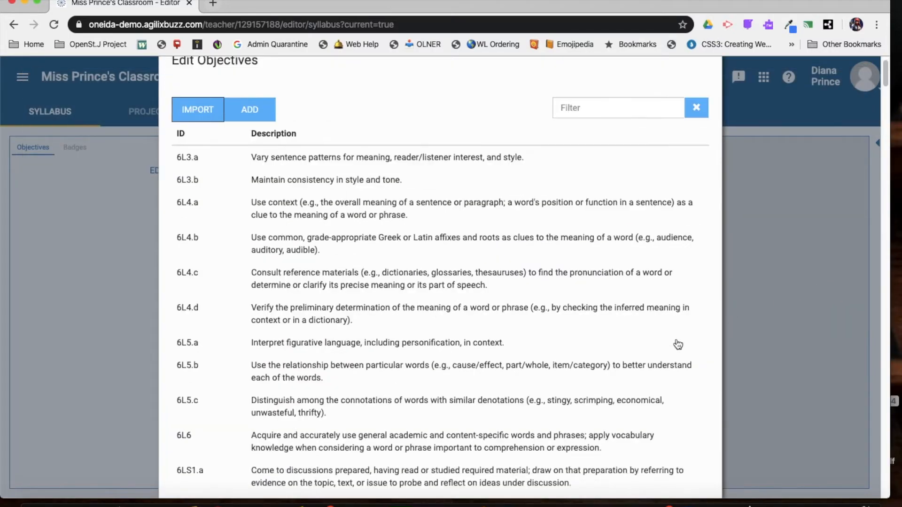
{"action": "scroll", "coordinate": [677, 345], "scroll_direction": "down", "scroll_amount": 20}
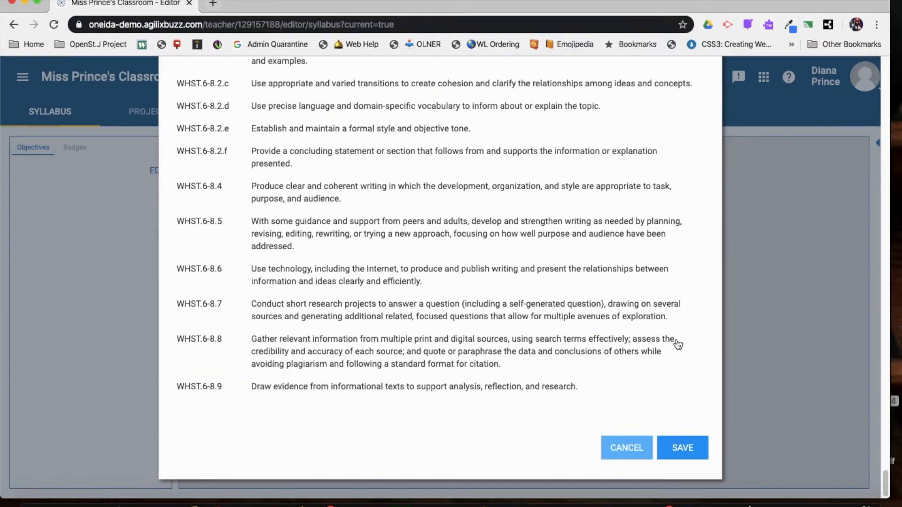
{"action": "left_click", "coordinate": [680, 449]}
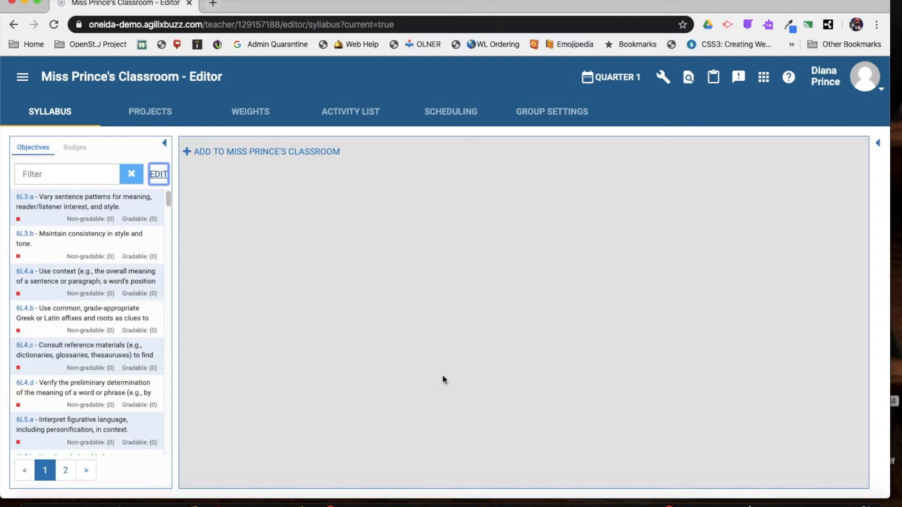
- Add a new assessment to the classroom course with the title "Reading Comprehension"
{"action": "left_click", "coordinate": [204, 152]}
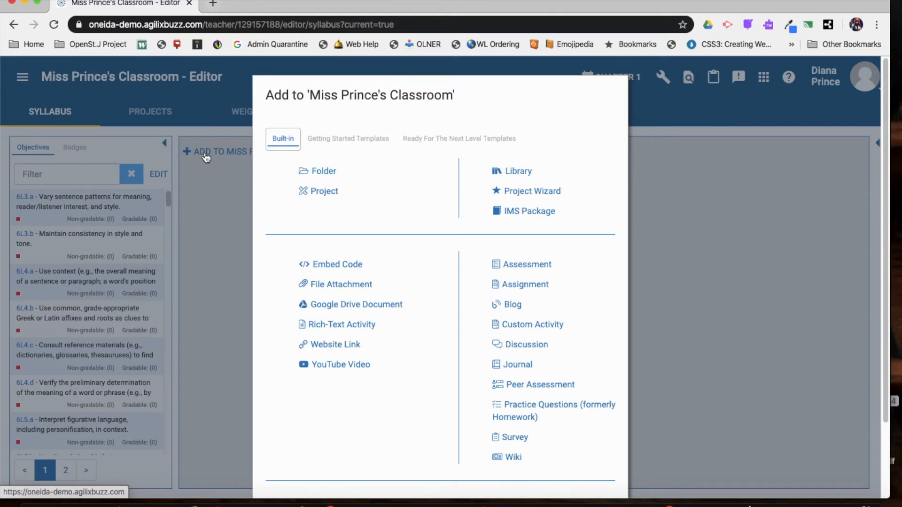
{"action": "left_click", "coordinate": [526, 266]}
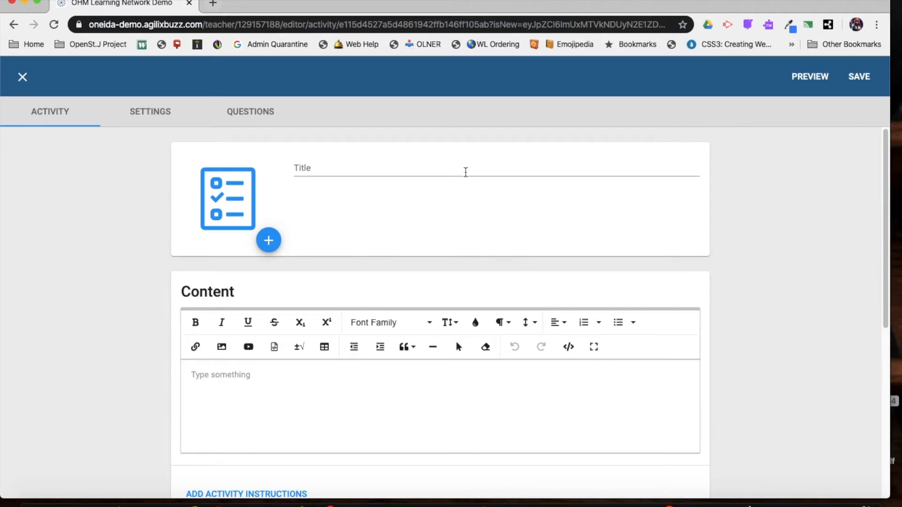
{"action": "left_click", "coordinate": [468, 172]}
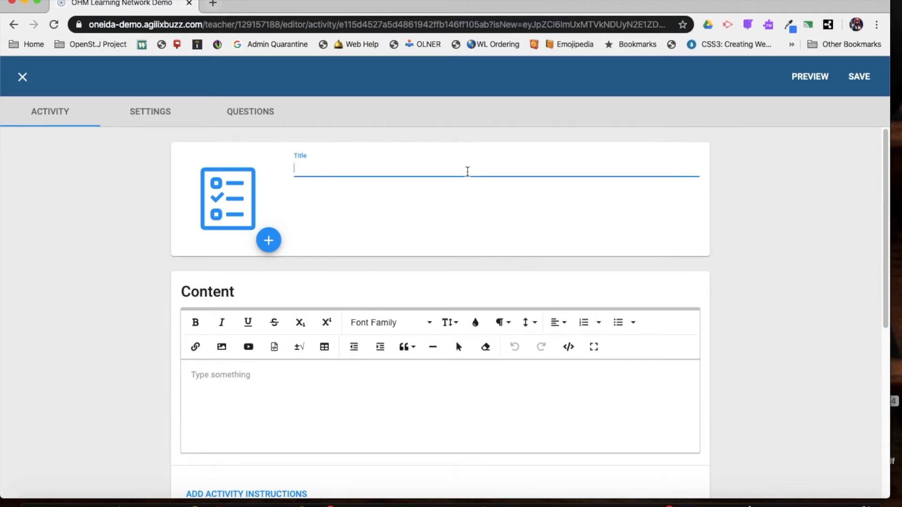
{"action": "type", "text": "Reading C"}
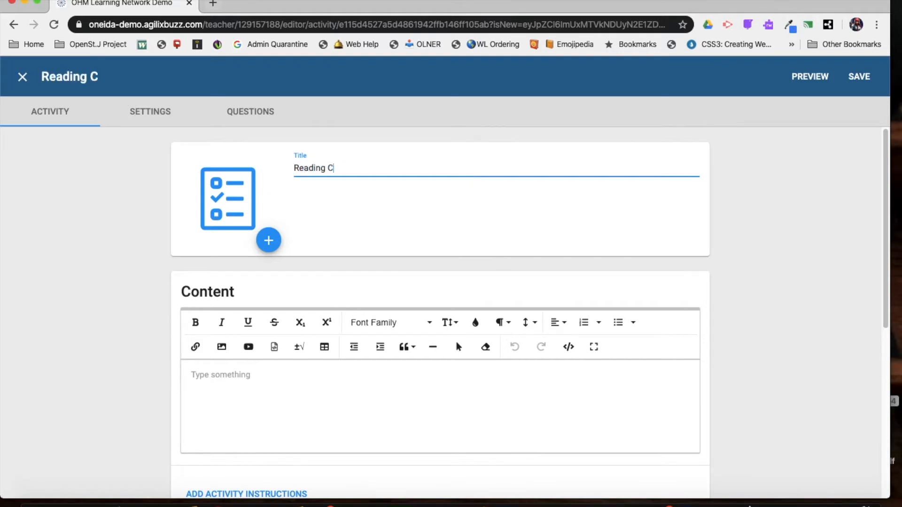
{"action": "type", "text": "omprehension"}
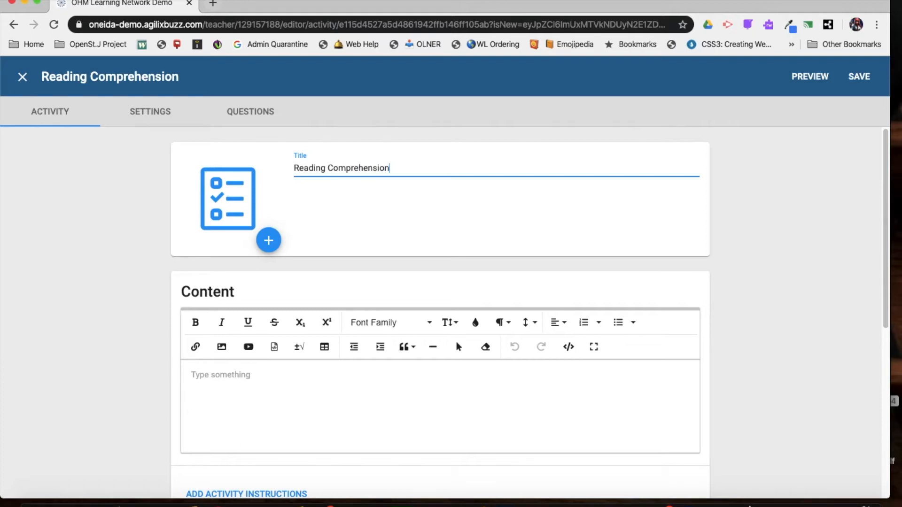
- Enter "Please place your instructions here." as the assessment's content
{"action": "left_click", "coordinate": [266, 378]}
{"action": "type", "text": "Ple"}
{"action": "type", "text": "plac"}
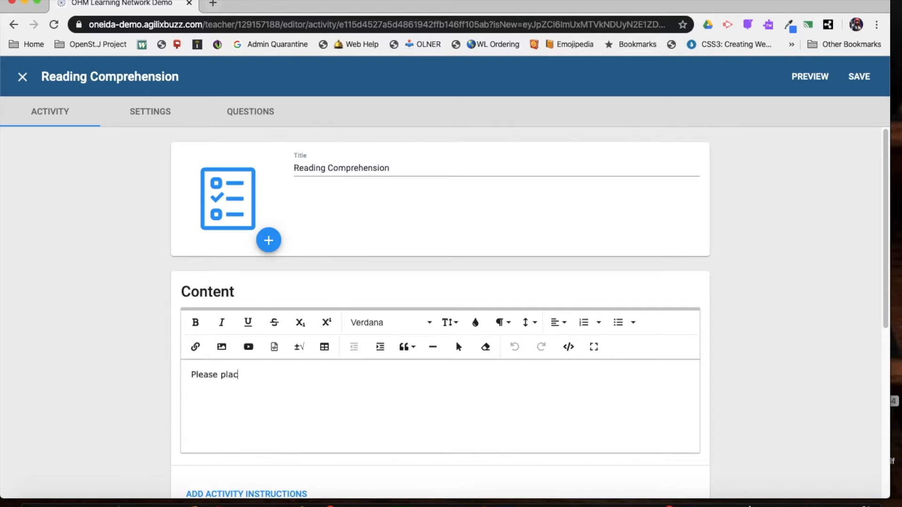
{"action": "type", "text": "e your instructions here."}
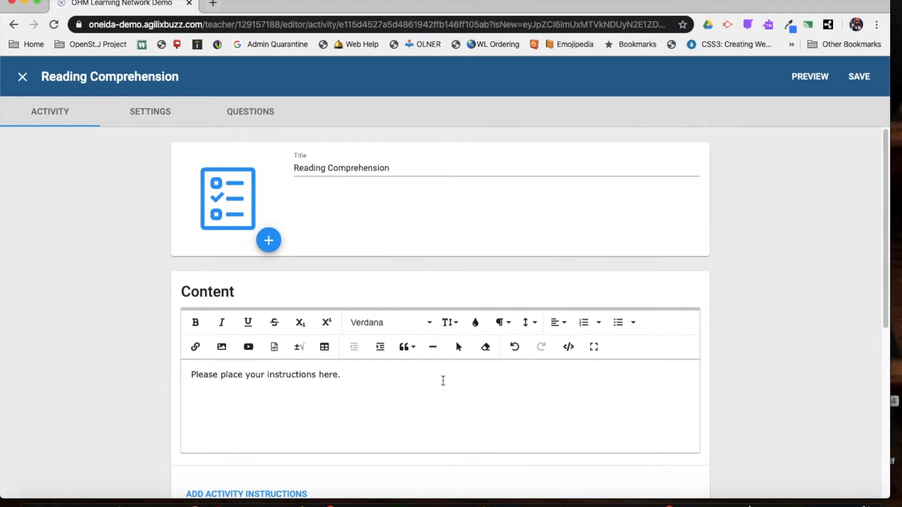
- Review the assessment's options for activity instructions, attachments, calculators and companion material
{"action": "scroll", "coordinate": [445, 381], "scroll_direction": "down", "scroll_amount": 3}
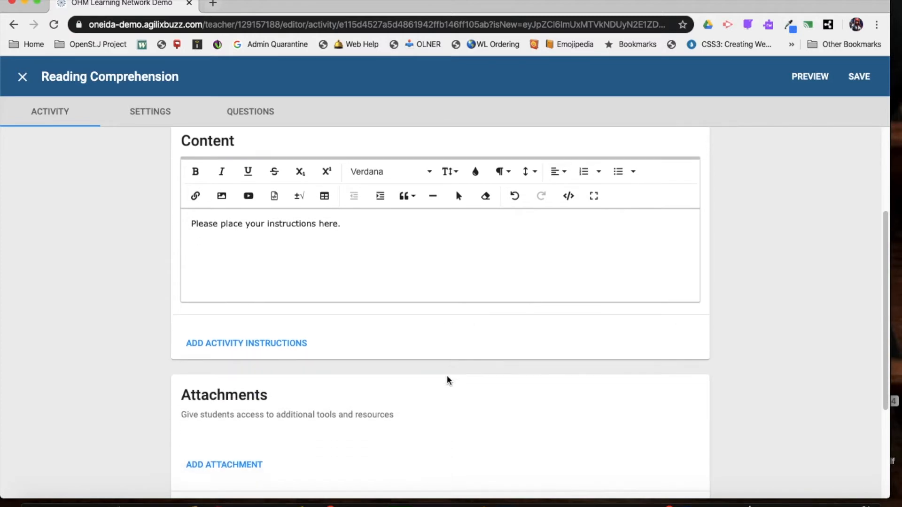
{"action": "scroll", "coordinate": [447, 380], "scroll_direction": "down", "scroll_amount": 3}
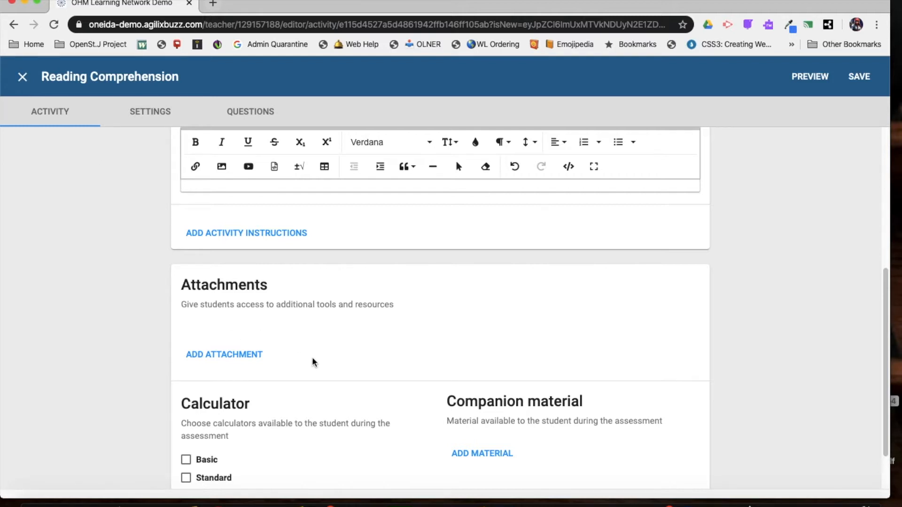
{"action": "scroll", "coordinate": [321, 366], "scroll_direction": "down", "scroll_amount": 2}
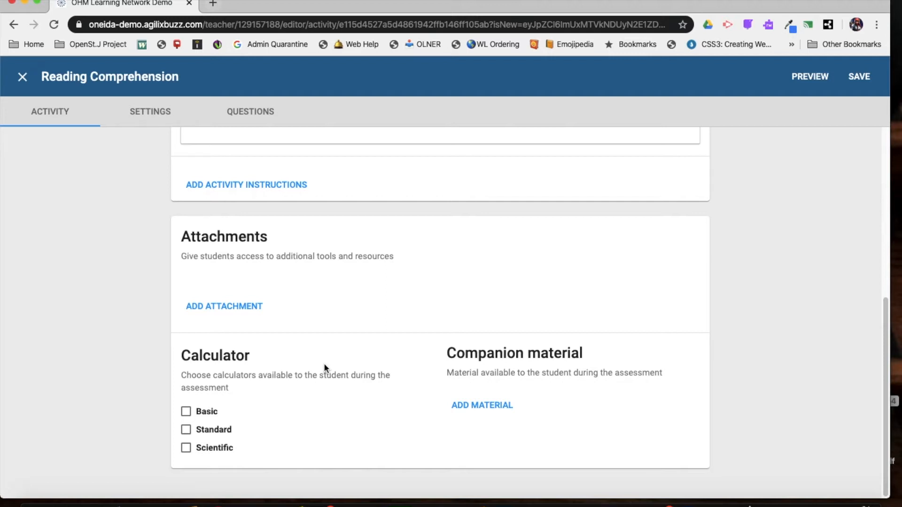
{"action": "scroll", "coordinate": [272, 350], "scroll_direction": "up", "scroll_amount": 9}
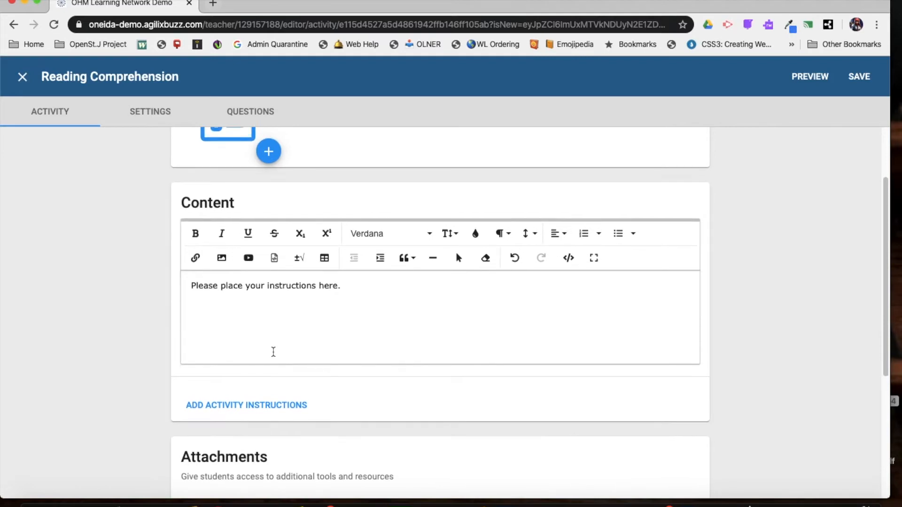
{"action": "scroll", "coordinate": [272, 350], "scroll_direction": "up", "scroll_amount": 4}
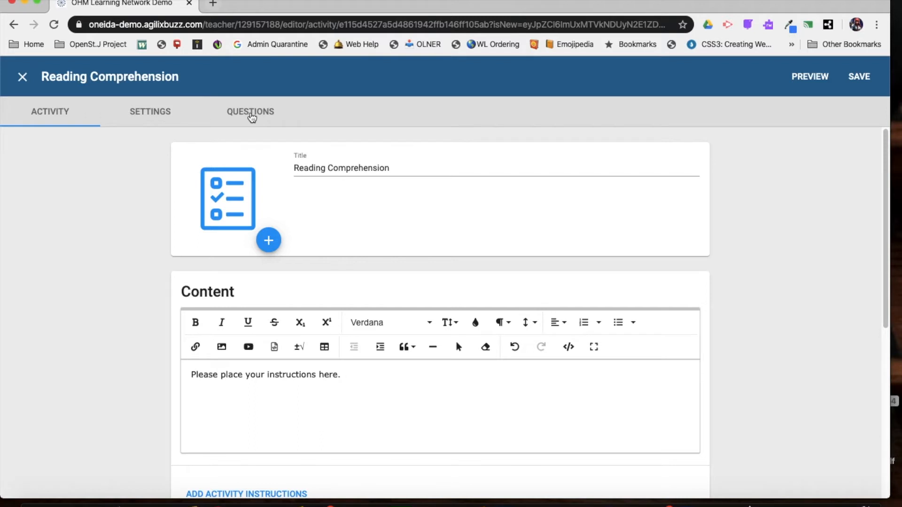
- Create the assessment's first question and set its type to Passage
{"action": "left_click", "coordinate": [252, 115]}
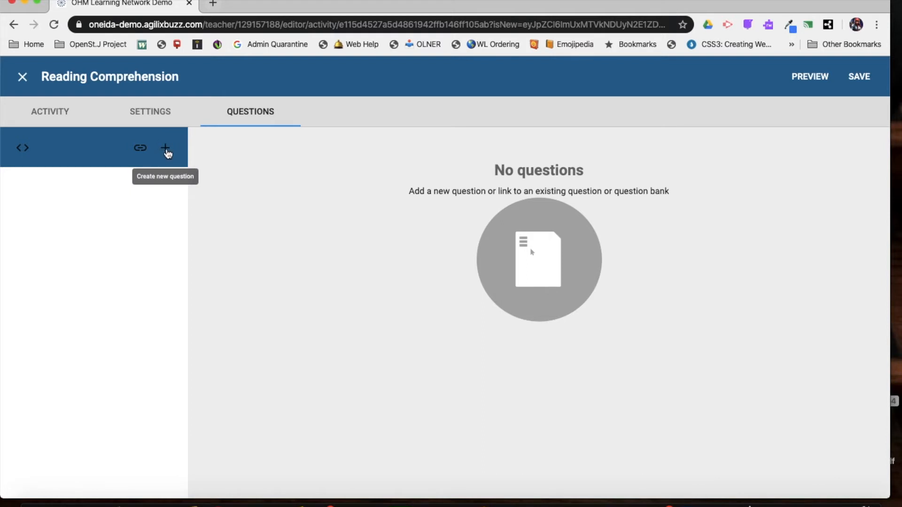
{"action": "left_click", "coordinate": [165, 149]}
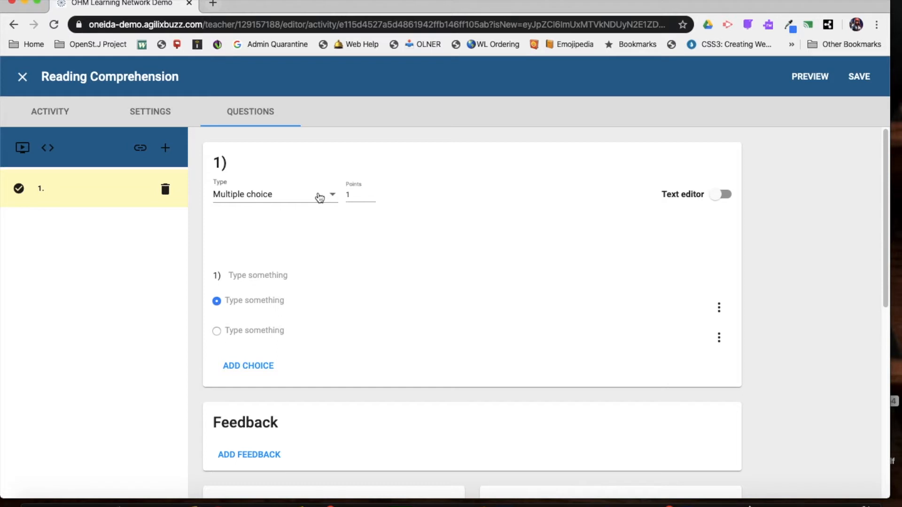
{"action": "left_click", "coordinate": [319, 198]}
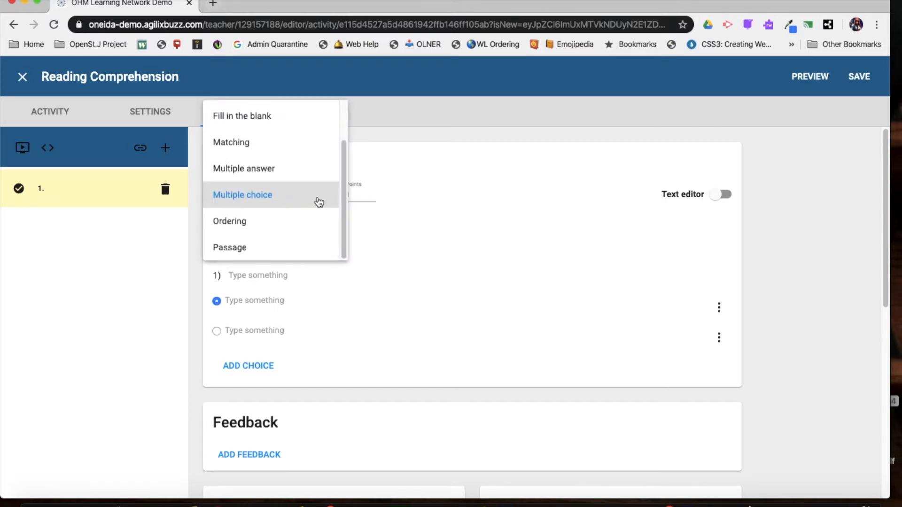
{"action": "scroll", "coordinate": [320, 202], "scroll_direction": "up", "scroll_amount": 2}
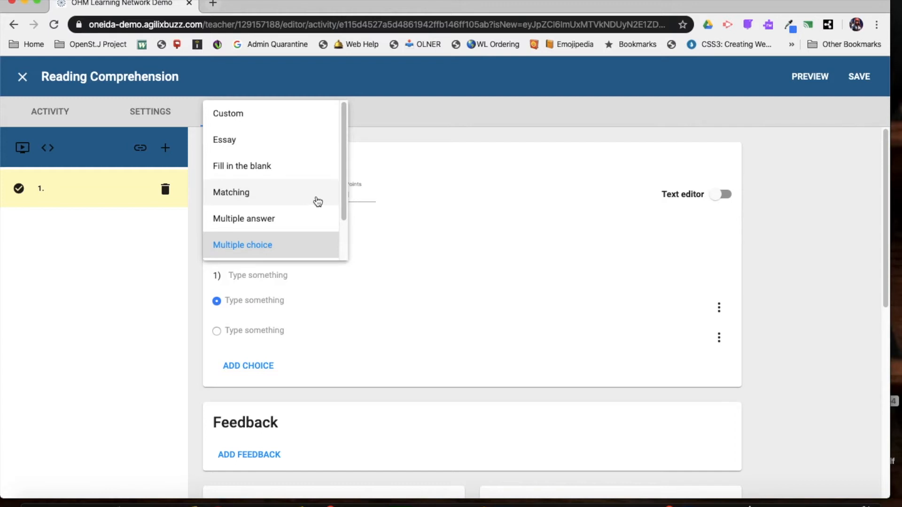
{"action": "scroll", "coordinate": [317, 201], "scroll_direction": "down", "scroll_amount": 1}
{"action": "scroll", "coordinate": [317, 198], "scroll_direction": "down", "scroll_amount": 1}
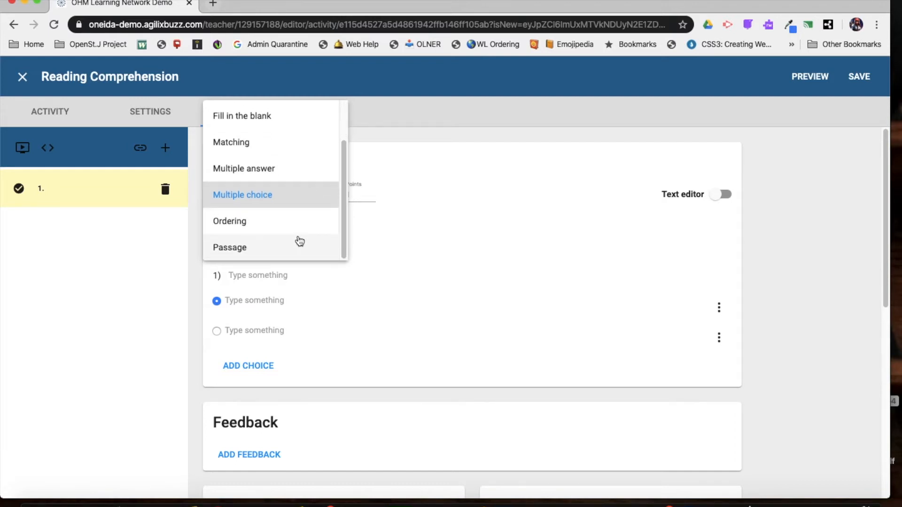
{"action": "left_click", "coordinate": [300, 248]}
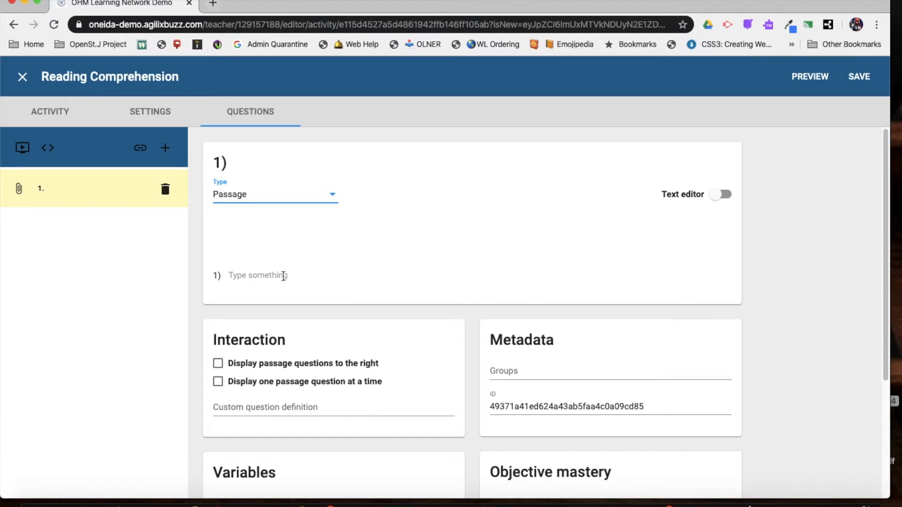
{"action": "left_click", "coordinate": [281, 276]}
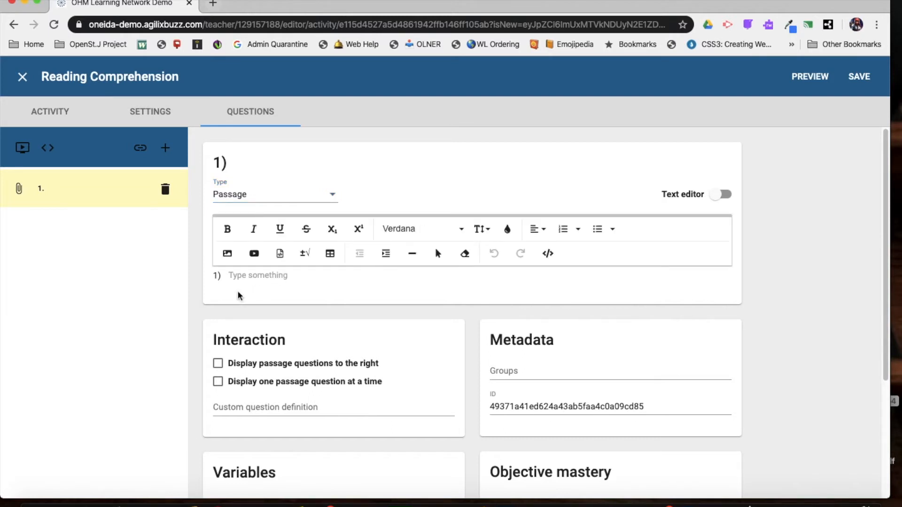
{"action": "type", "text": "You can start typing "}
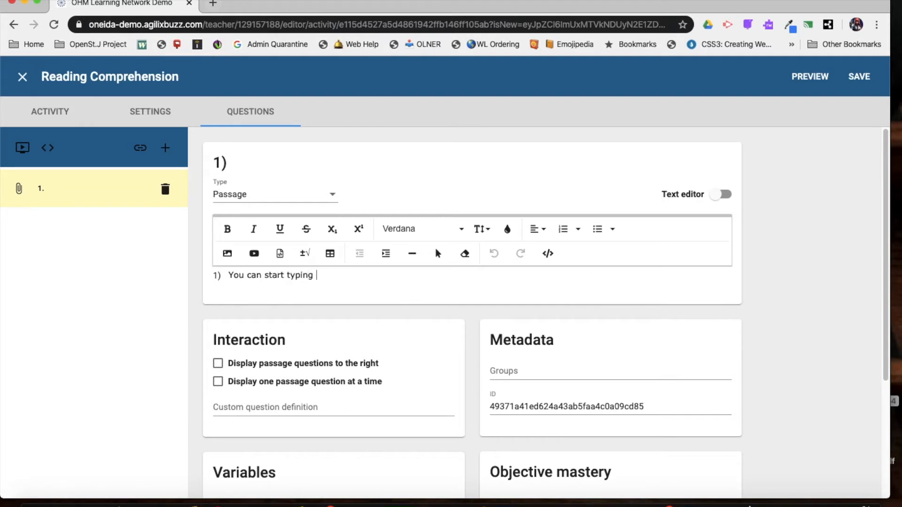
{"action": "type", "text": "your passage."}
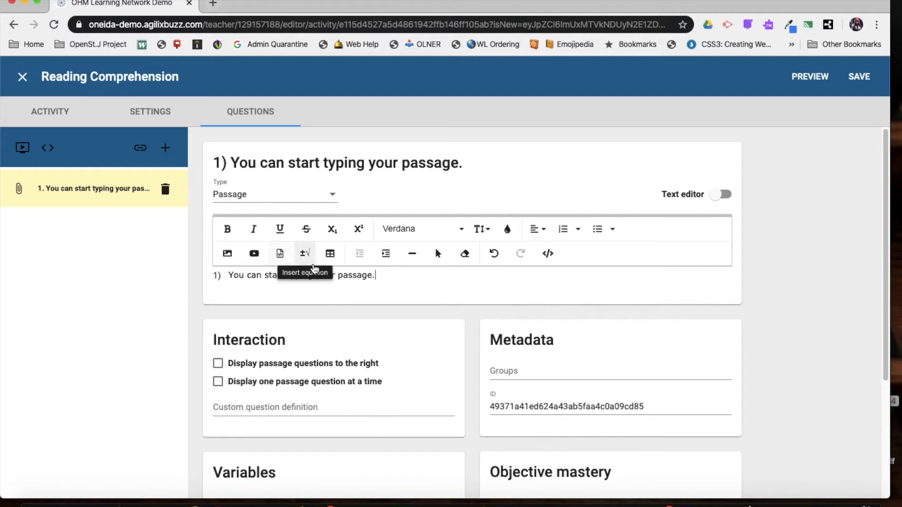
{"action": "left_click_drag", "start_coordinate": [384, 277], "coordinate": [211, 288]}
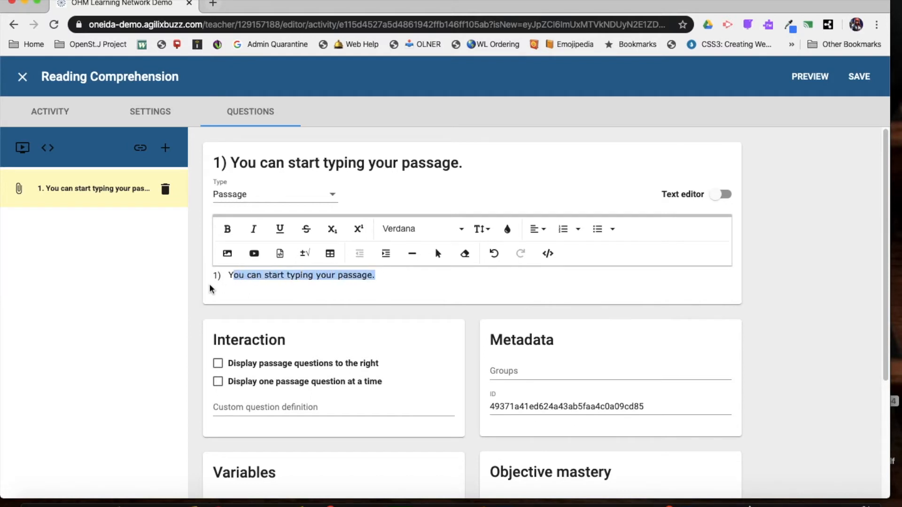
{"action": "key", "text": "BackSpace"}
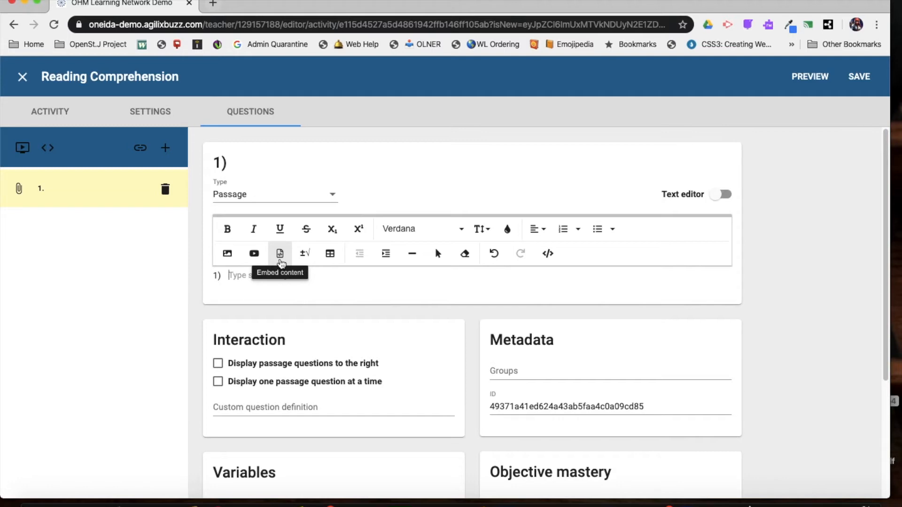
- Start embedding a course resource in the passage question and upload "Article To Use.pdf" as its source file
{"action": "left_click", "coordinate": [280, 254]}
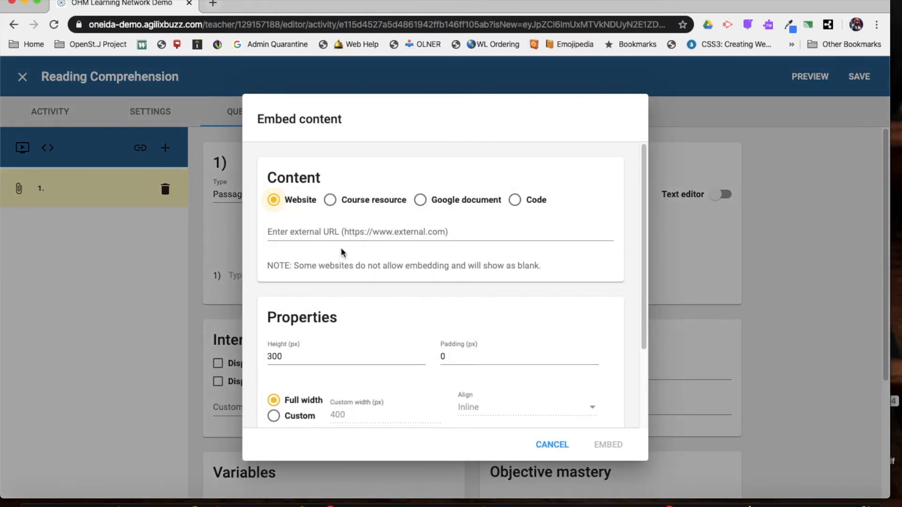
{"action": "left_click", "coordinate": [331, 203]}
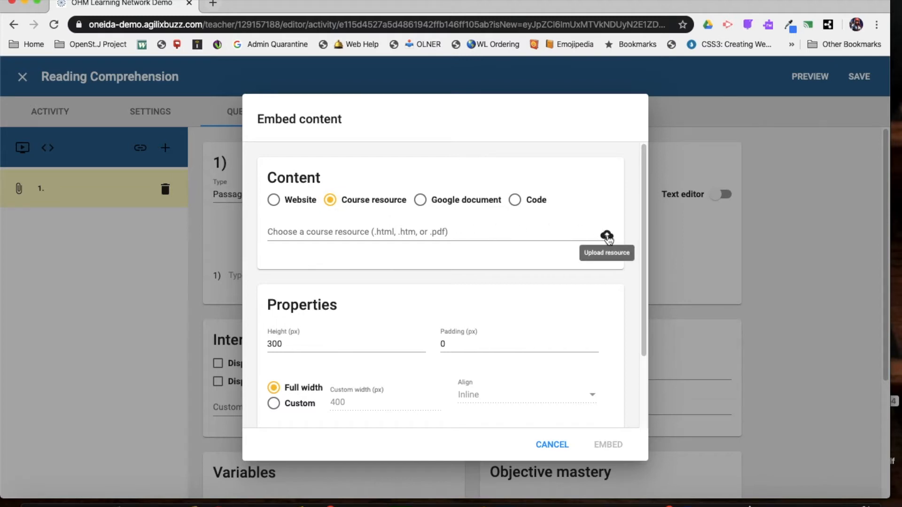
{"action": "left_click", "coordinate": [607, 236]}
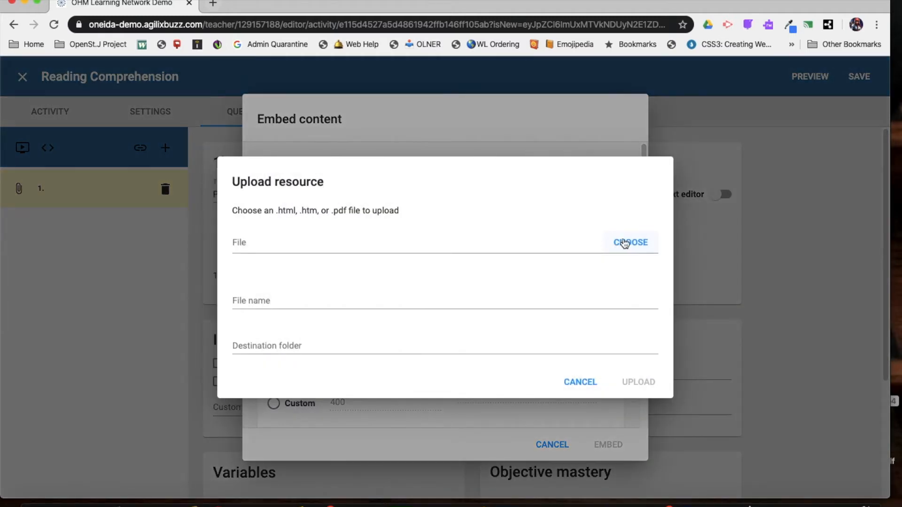
{"action": "left_click", "coordinate": [625, 243]}
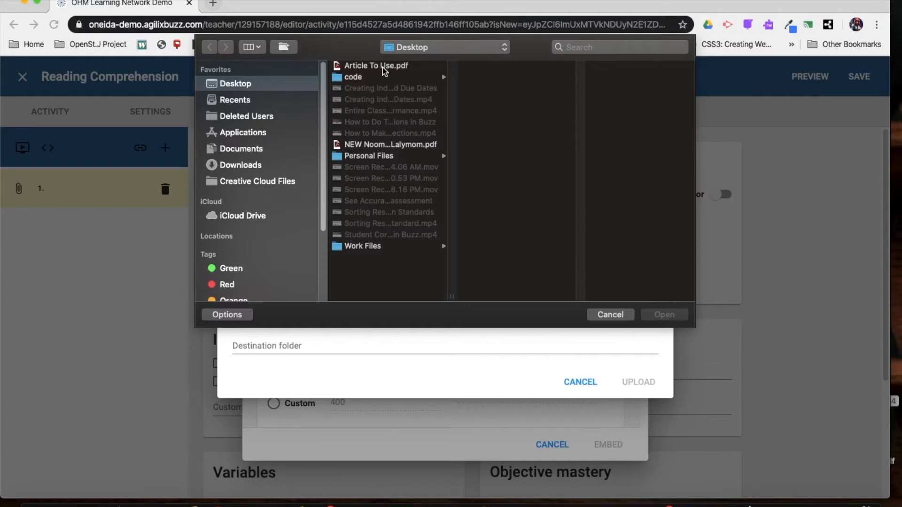
{"action": "left_click", "coordinate": [384, 69]}
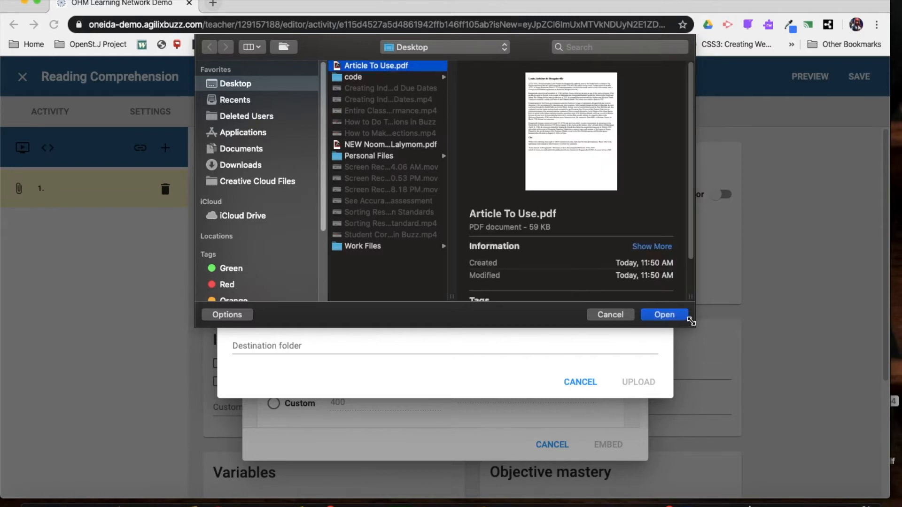
{"action": "left_click", "coordinate": [664, 315]}
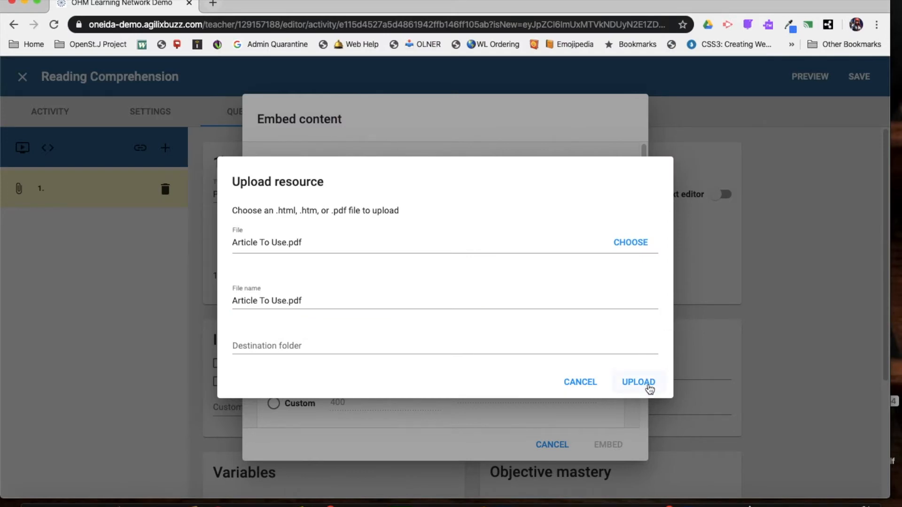
{"action": "left_click", "coordinate": [649, 387]}
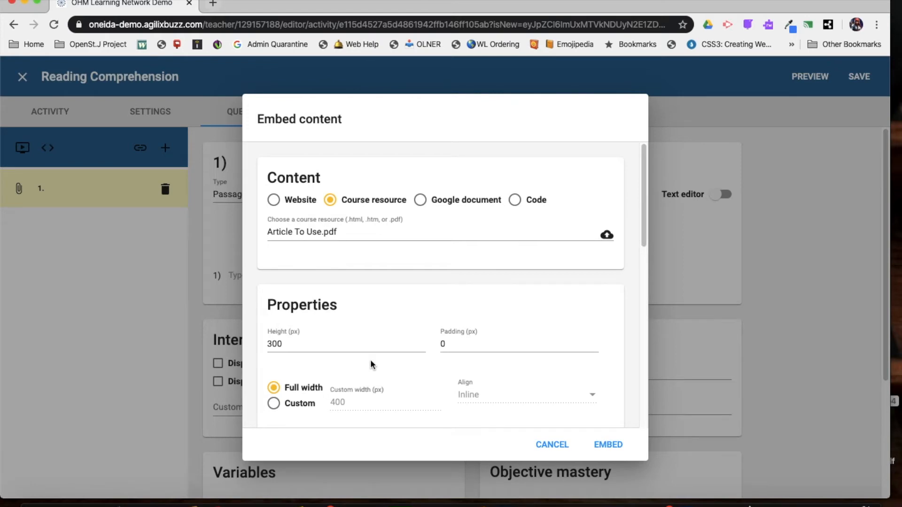
- Set the embedded article's height to 600 px and embed it in the passage question
{"action": "scroll", "coordinate": [371, 366], "scroll_direction": "down", "scroll_amount": 2}
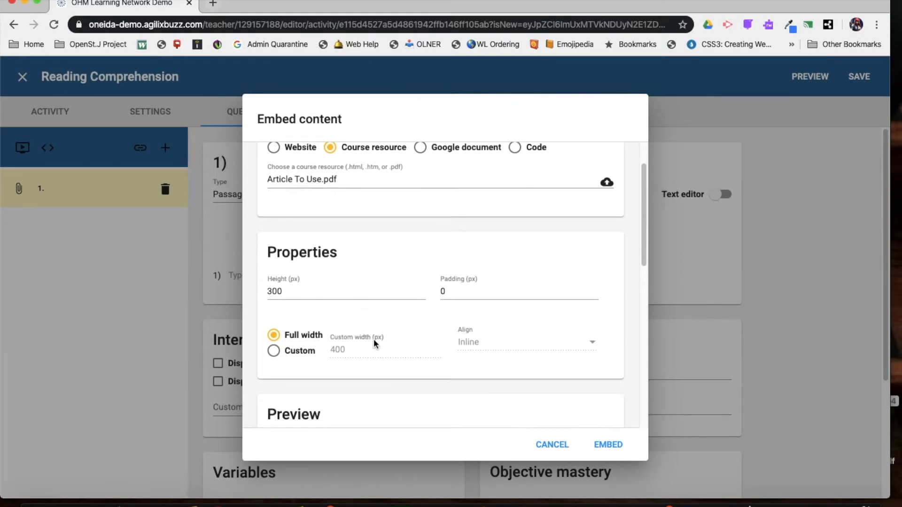
{"action": "left_click", "coordinate": [376, 299]}
{"action": "key", "text": "Left"}
{"action": "key", "text": "Left"}
{"action": "key", "text": "BackSpace"}
{"action": "type", "text": "6"}
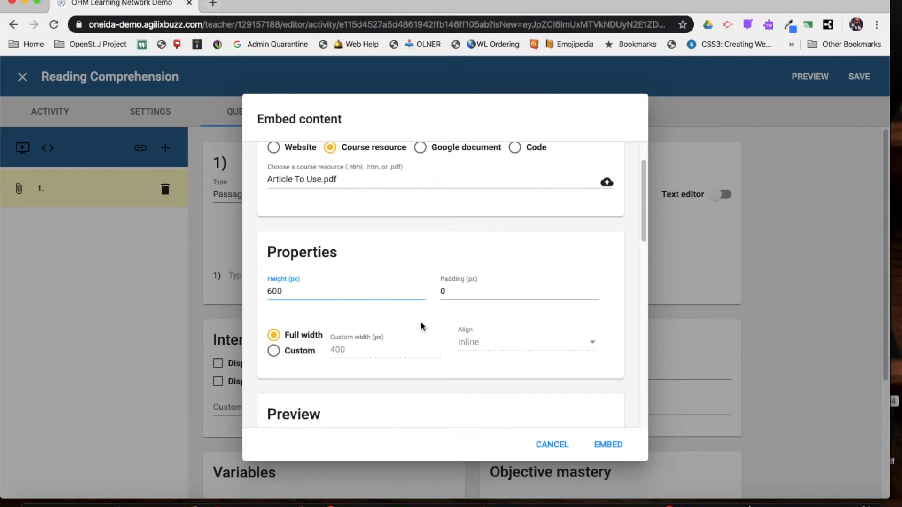
{"action": "scroll", "coordinate": [574, 380], "scroll_direction": "down", "scroll_amount": 2}
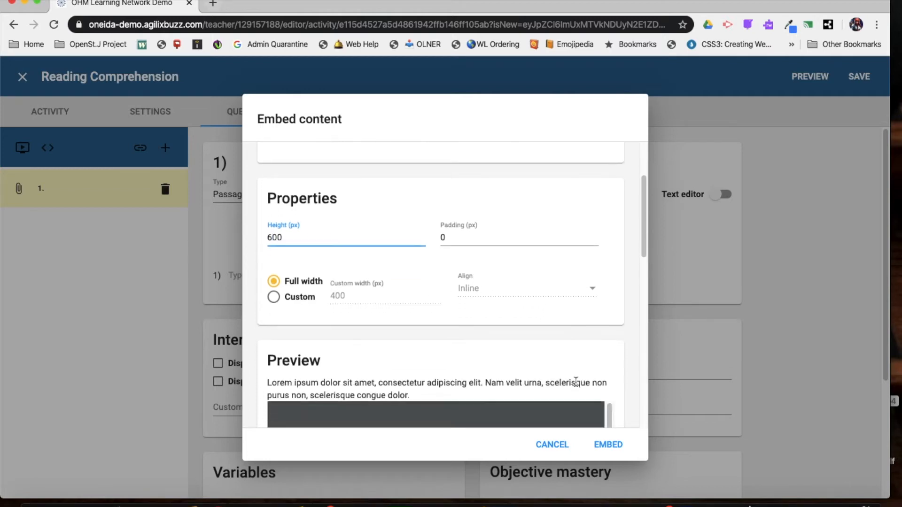
{"action": "scroll", "coordinate": [576, 381], "scroll_direction": "down", "scroll_amount": 5}
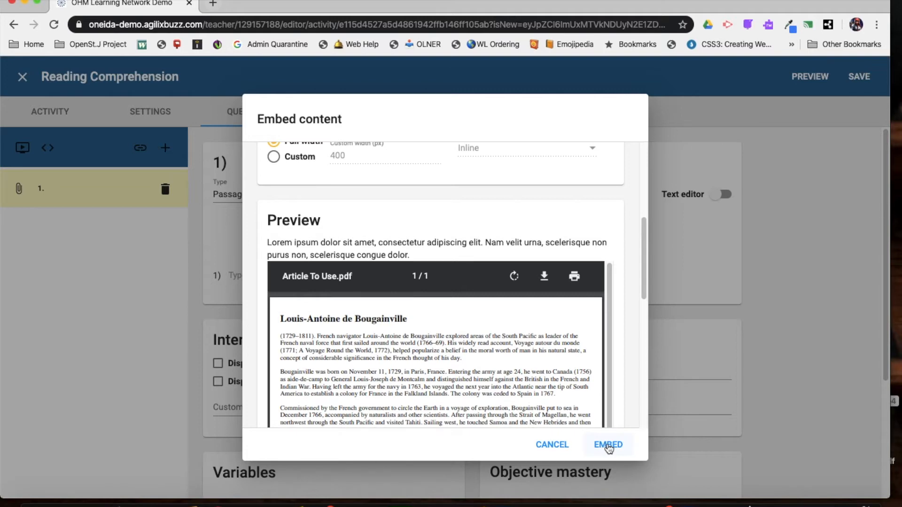
{"action": "left_click", "coordinate": [609, 448]}
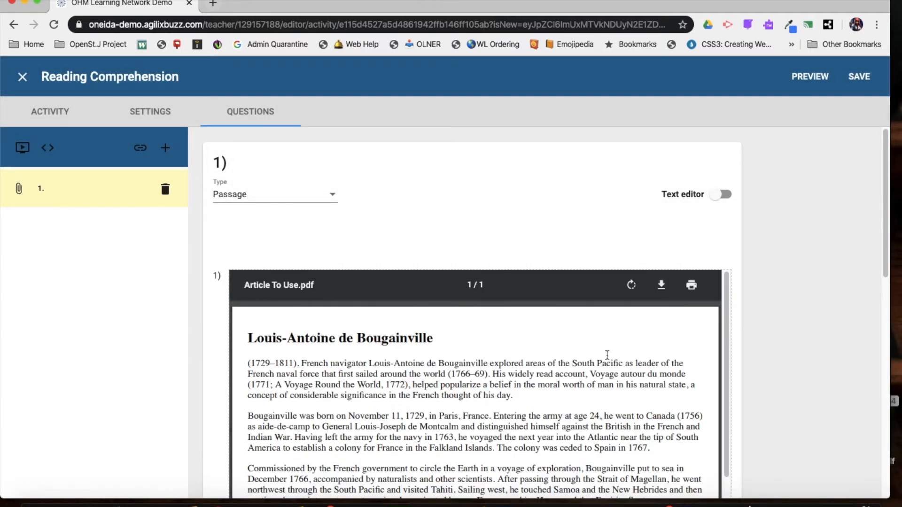
- Set the passage to display its questions to the right and one passage question at a time
{"action": "scroll", "coordinate": [602, 352], "scroll_direction": "down", "scroll_amount": 3}
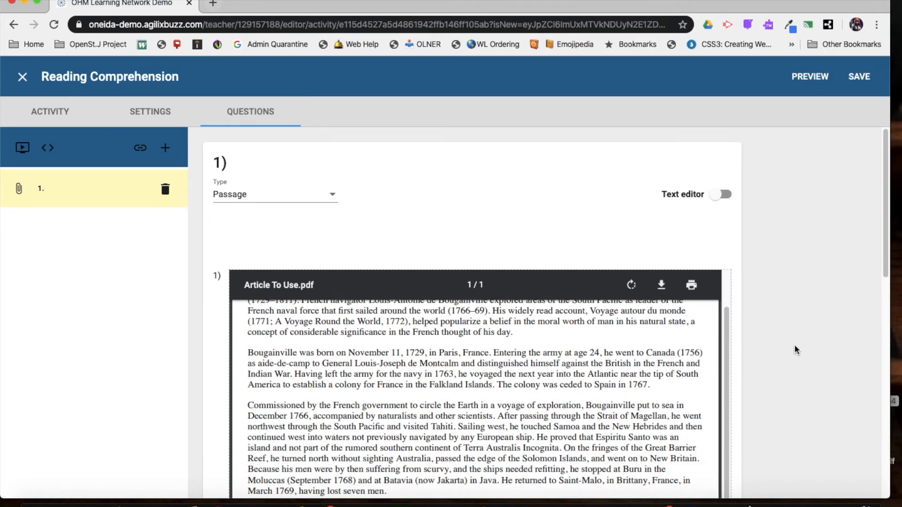
{"action": "scroll", "coordinate": [793, 351], "scroll_direction": "down", "scroll_amount": 3}
{"action": "scroll", "coordinate": [793, 351], "scroll_direction": "down", "scroll_amount": 4}
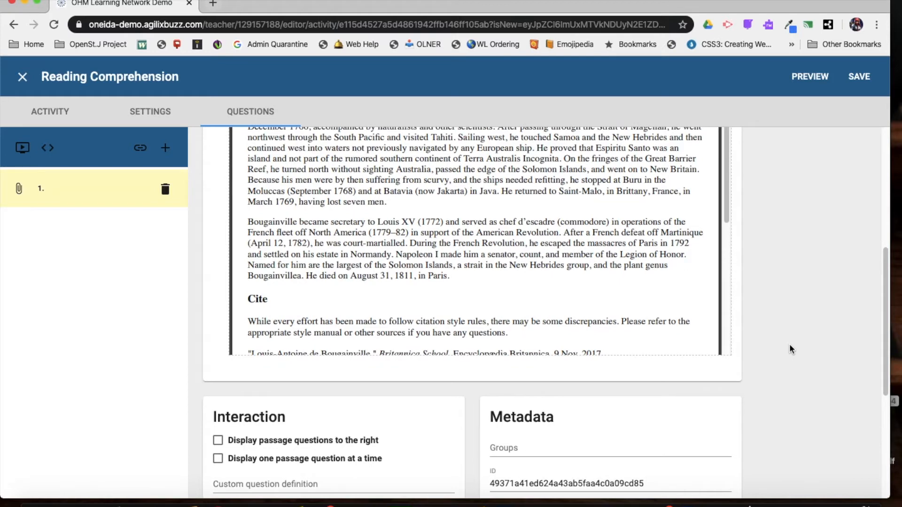
{"action": "scroll", "coordinate": [792, 348], "scroll_direction": "down", "scroll_amount": 3}
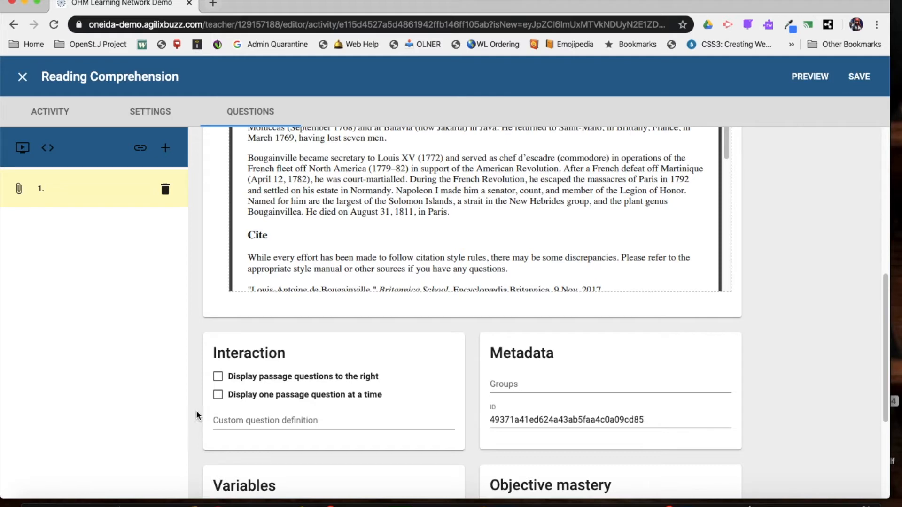
{"action": "left_click", "coordinate": [218, 378]}
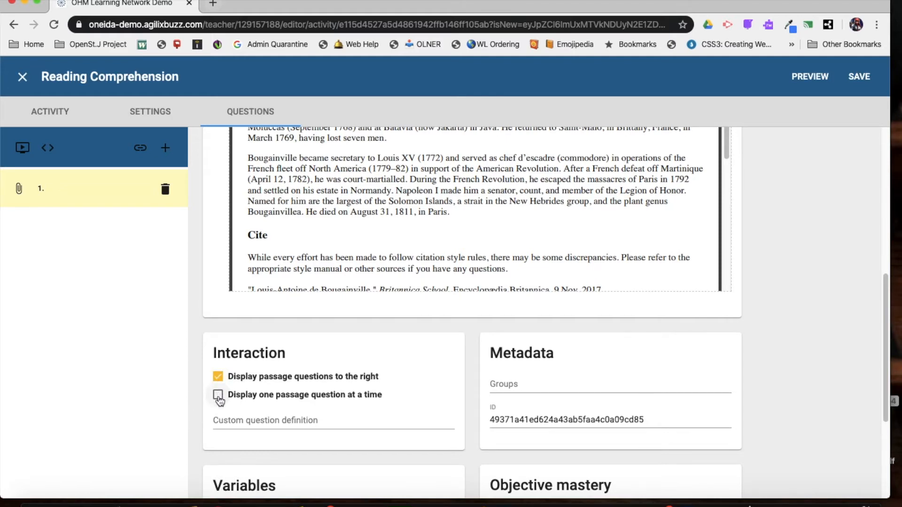
{"action": "left_click", "coordinate": [218, 396]}
{"action": "scroll", "coordinate": [554, 397], "scroll_direction": "down", "scroll_amount": 3}
{"action": "scroll", "coordinate": [553, 397], "scroll_direction": "down", "scroll_amount": 1}
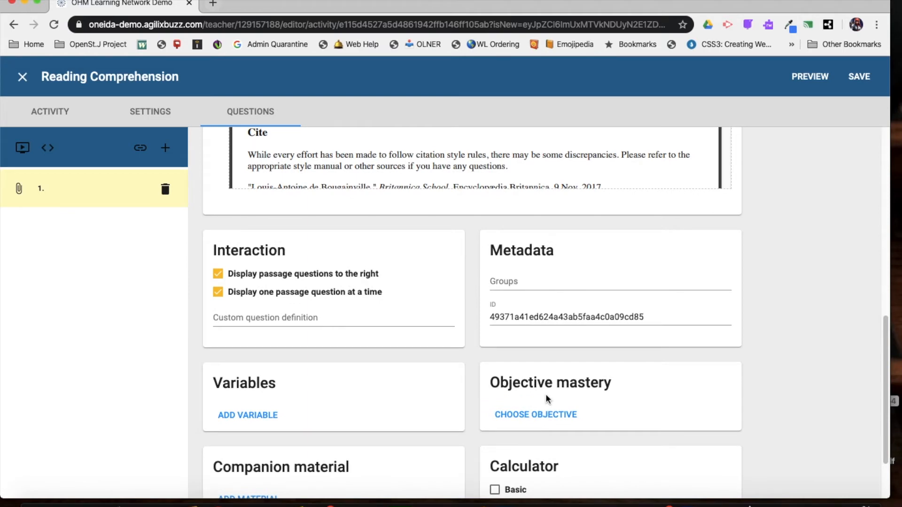
- Add a second question to the assessment with the text "This will be my first question."
{"action": "scroll", "coordinate": [547, 399], "scroll_direction": "up", "scroll_amount": 9}
{"action": "scroll", "coordinate": [547, 398], "scroll_direction": "down", "scroll_amount": 1}
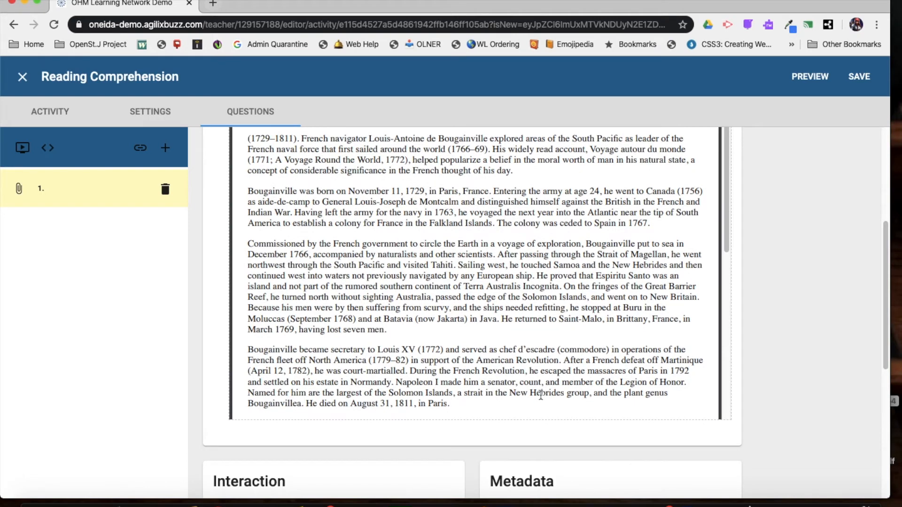
{"action": "left_click", "coordinate": [165, 150]}
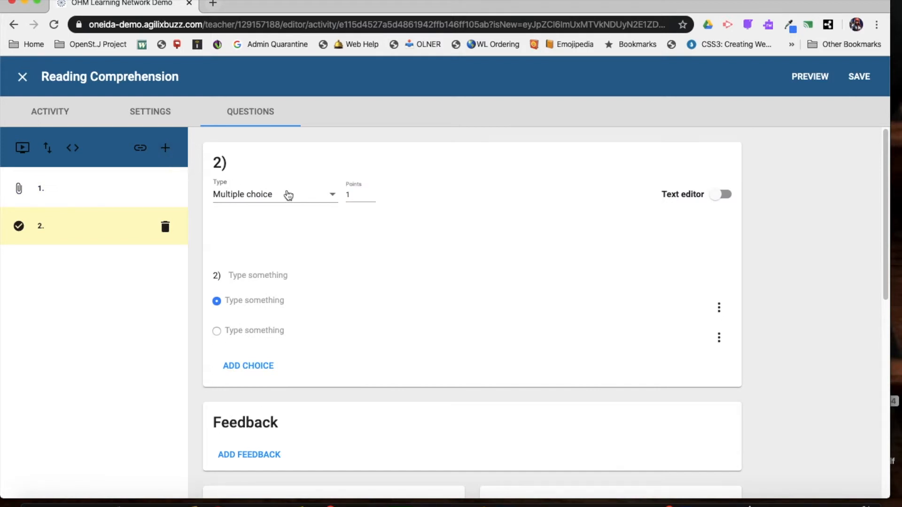
{"action": "left_click", "coordinate": [275, 276]}
{"action": "type", "text": "This will be my"}
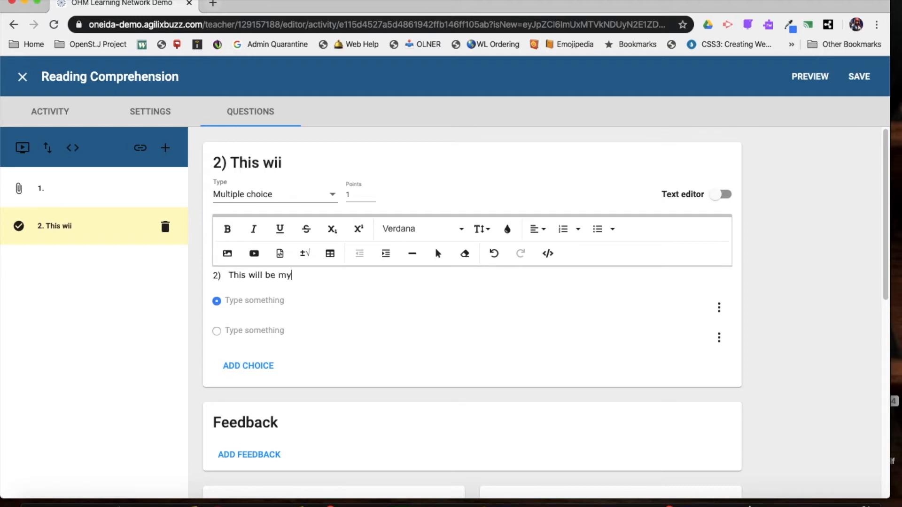
{"action": "type", "text": " first qque"}
{"action": "key", "text": "BackSpace"}
{"action": "key", "text": "BackSpace"}
{"action": "key", "text": "BackSpace"}
{"action": "type", "text": "uestion."}
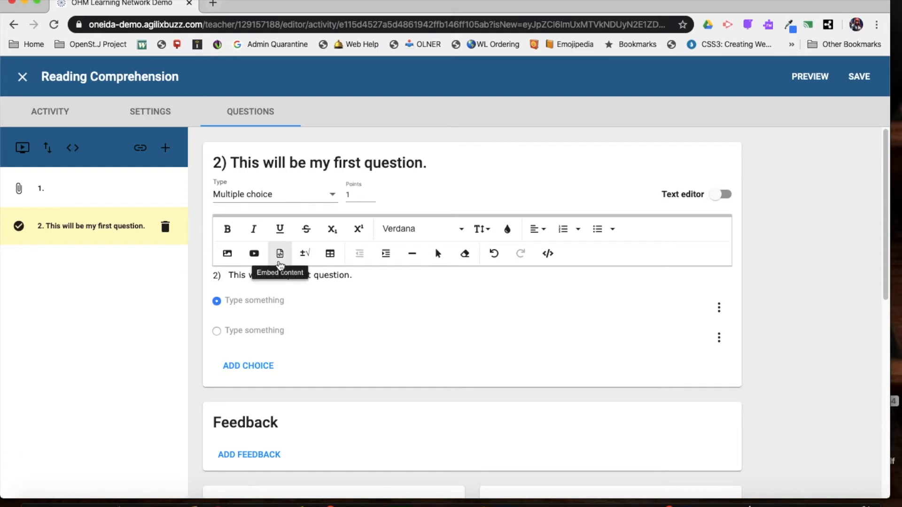
- Change the second question's text to the Roboto font and a larger font size
{"action": "left_click_drag", "start_coordinate": [362, 276], "coordinate": [230, 278]}
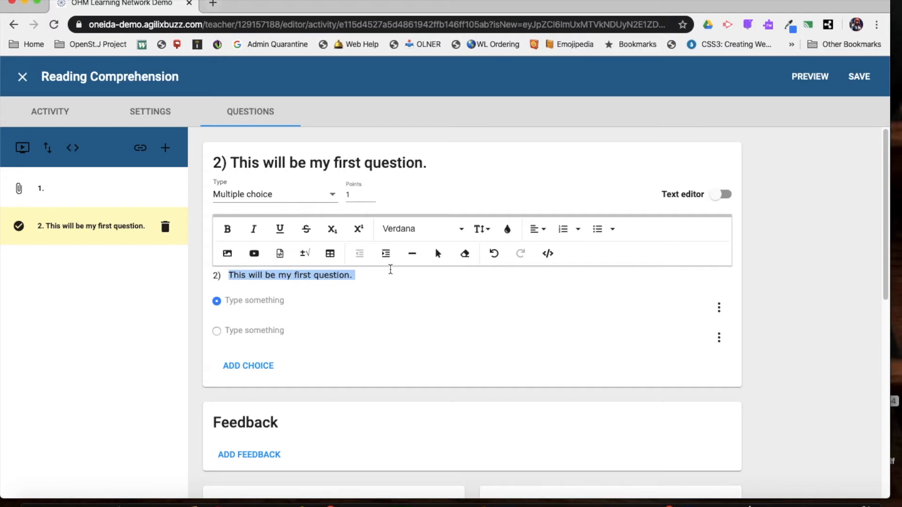
{"action": "left_click", "coordinate": [420, 229]}
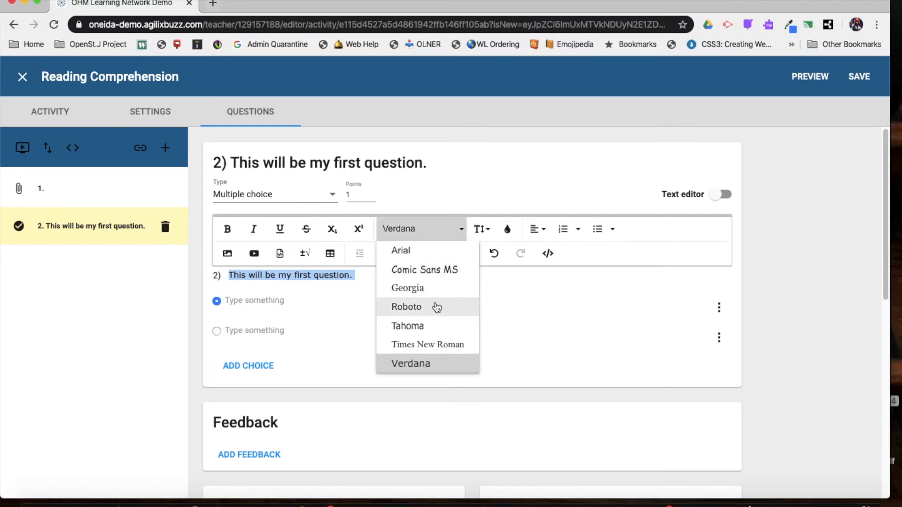
{"action": "left_click", "coordinate": [432, 306]}
{"action": "left_click", "coordinate": [480, 236]}
{"action": "left_click", "coordinate": [492, 364]}
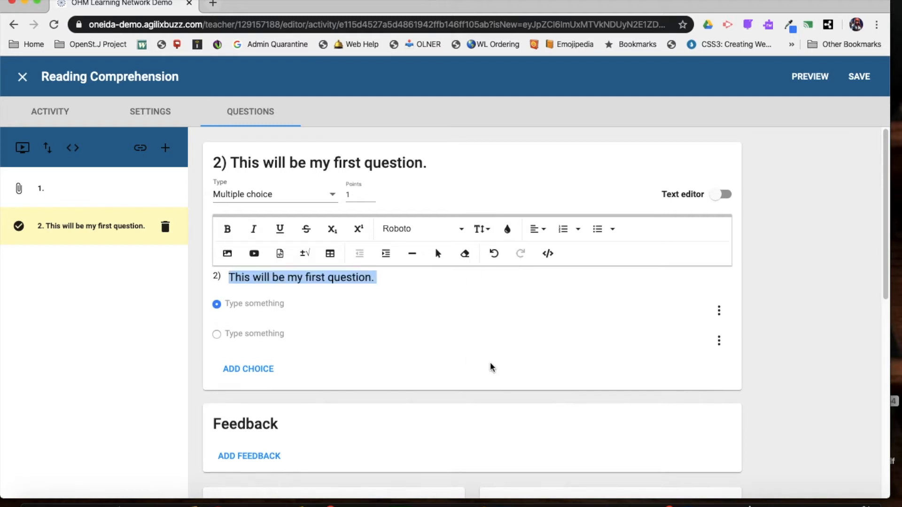
{"action": "left_click", "coordinate": [397, 277]}
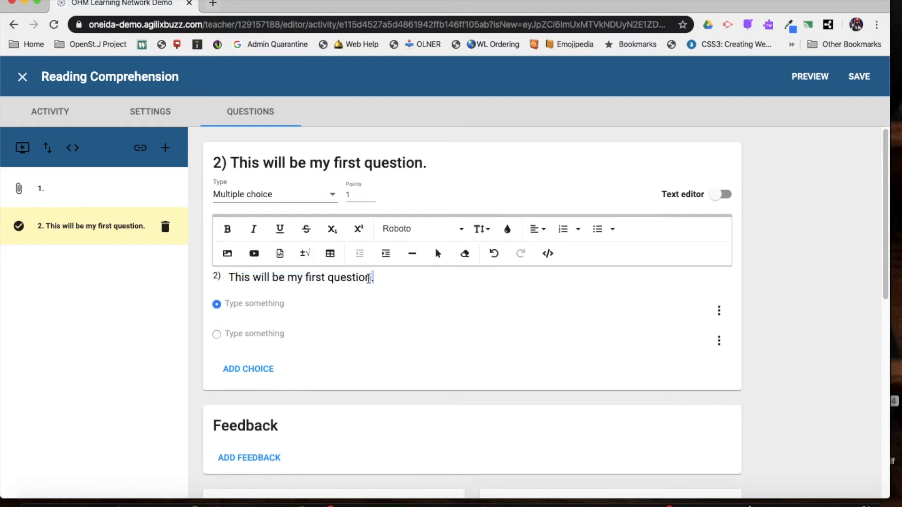
- Make the word "question." in the second question's text dark red and bold
{"action": "left_click_drag", "start_coordinate": [375, 277], "coordinate": [328, 278]}
{"action": "left_click", "coordinate": [507, 231]}
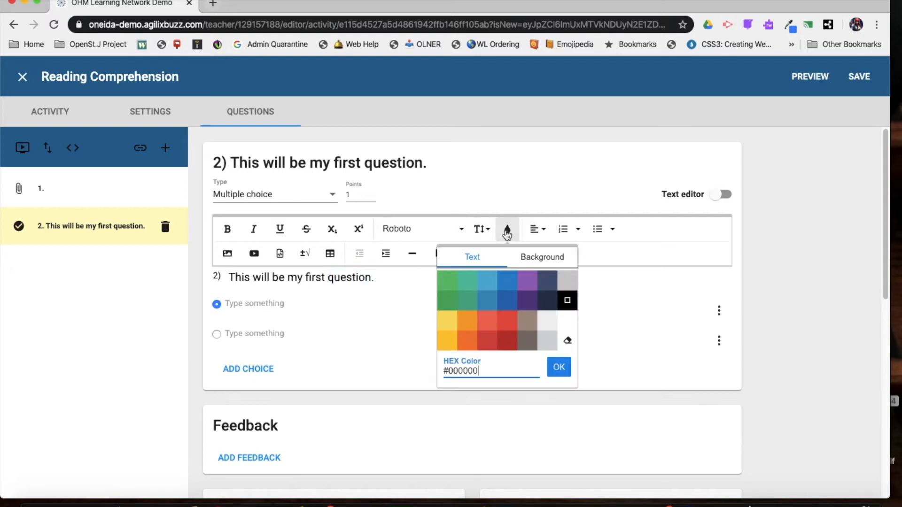
{"action": "left_click", "coordinate": [505, 345]}
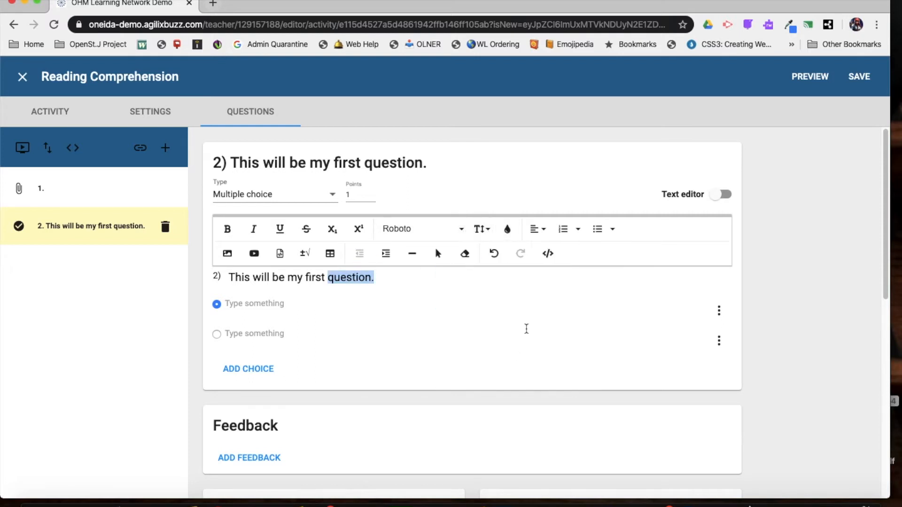
{"action": "left_click", "coordinate": [228, 228]}
{"action": "left_click", "coordinate": [382, 277]}
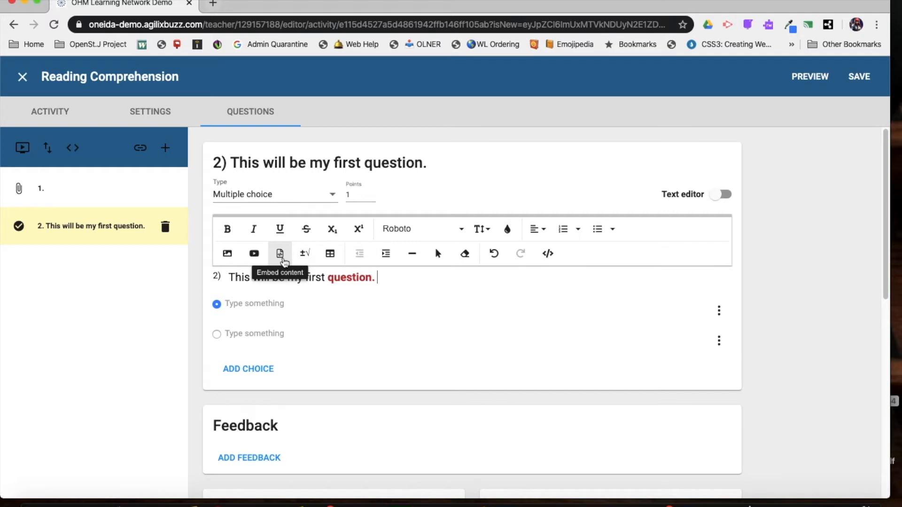
- Fill in the second question's choices as "Answer A" and "Answer B", and add a third choice "Answer C"
{"action": "left_click", "coordinate": [293, 308]}
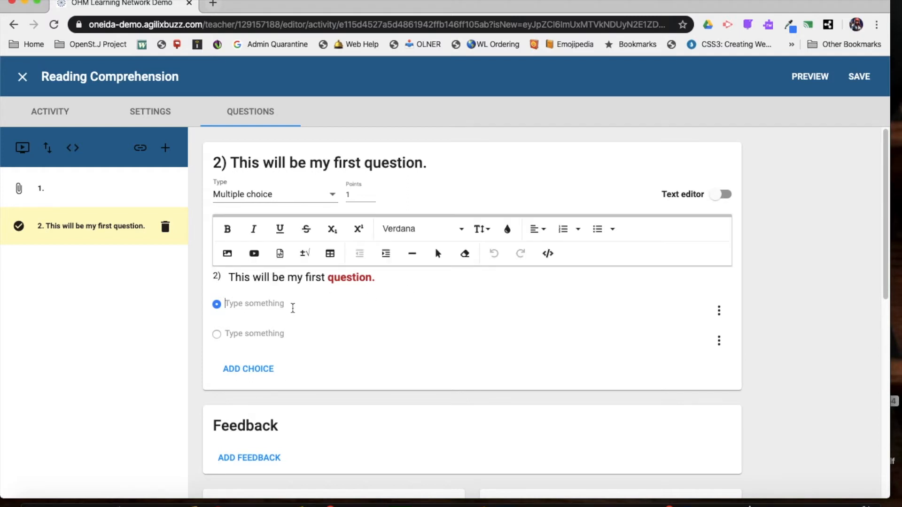
{"action": "type", "text": "Answer A"}
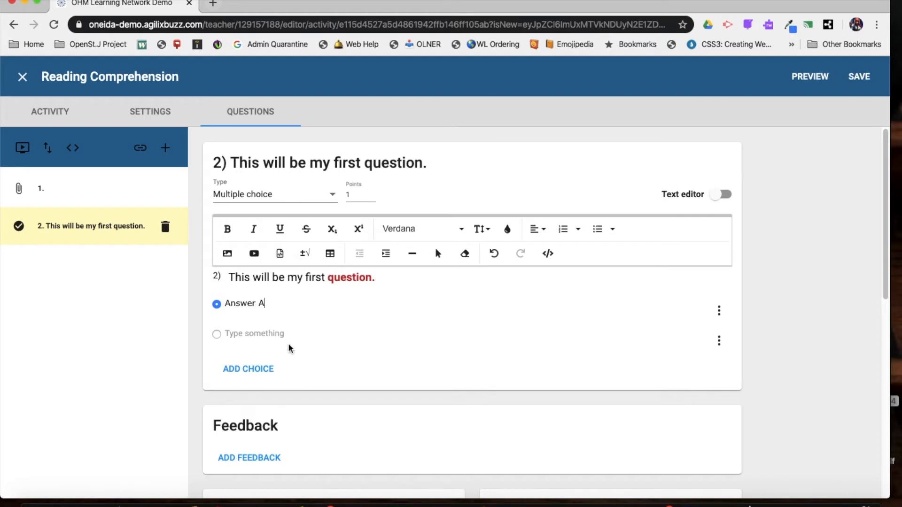
{"action": "left_click", "coordinate": [272, 333]}
{"action": "type", "text": "Answer B"}
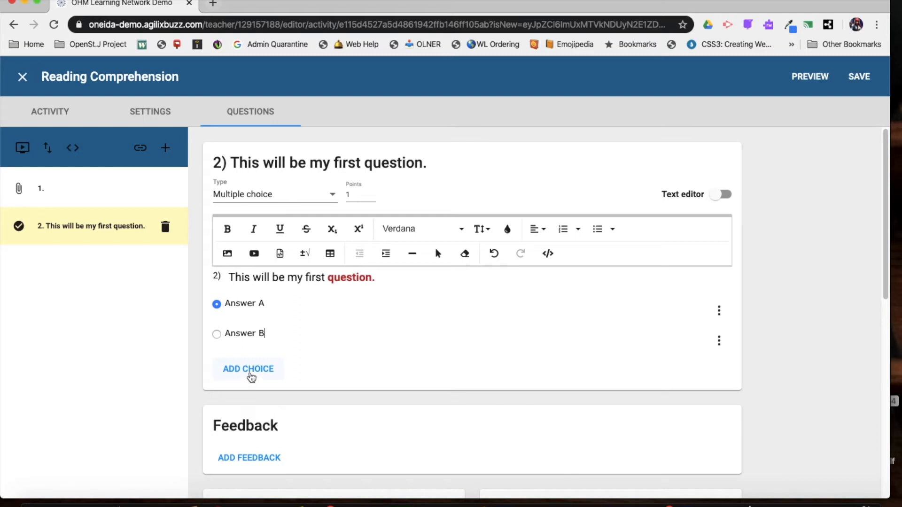
{"action": "left_click", "coordinate": [251, 374]}
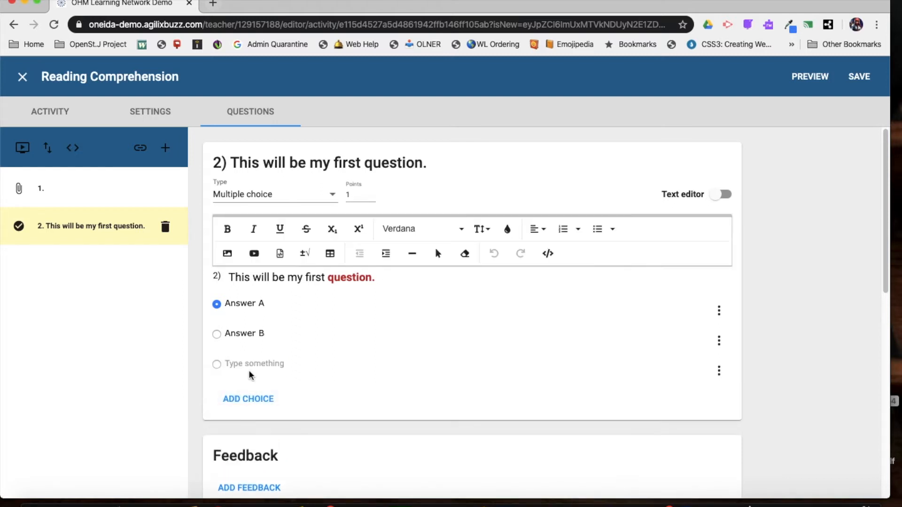
{"action": "type", "text": "Answer C"}
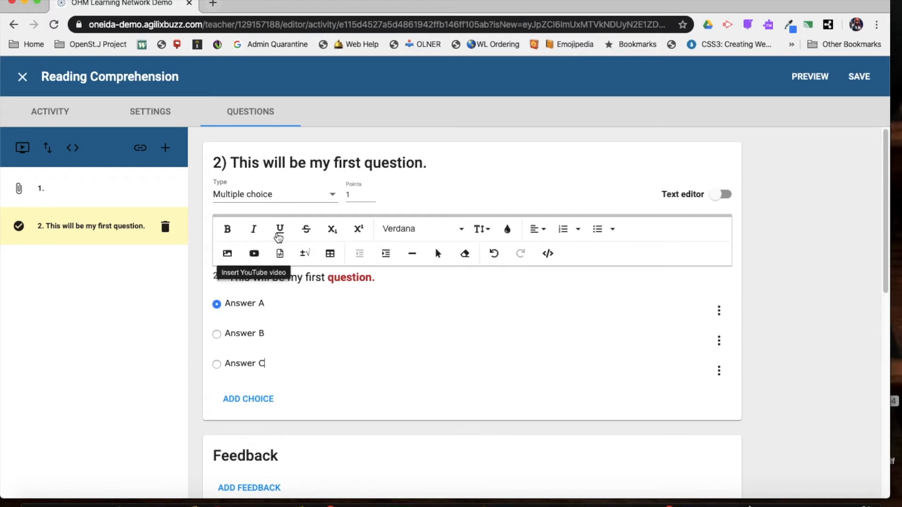
- Format the "Answer B" choice in the Roboto font at size 18
{"action": "left_click", "coordinate": [266, 335]}
{"action": "left_click_drag", "start_coordinate": [266, 335], "coordinate": [228, 335]}
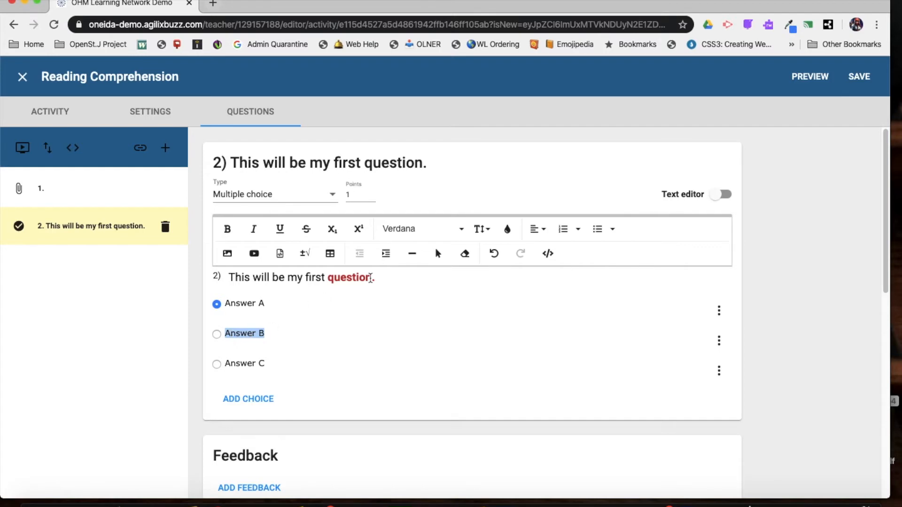
{"action": "left_click", "coordinate": [415, 232]}
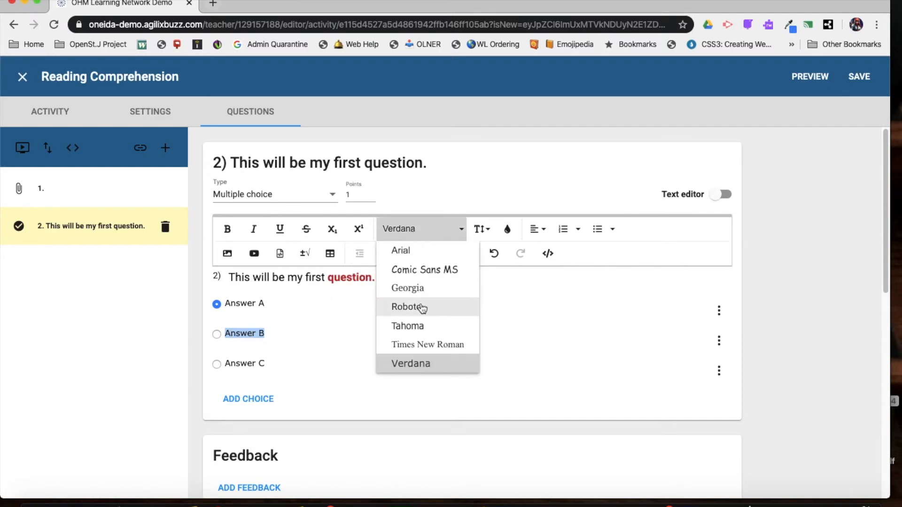
{"action": "left_click", "coordinate": [418, 306]}
{"action": "left_click", "coordinate": [479, 230]}
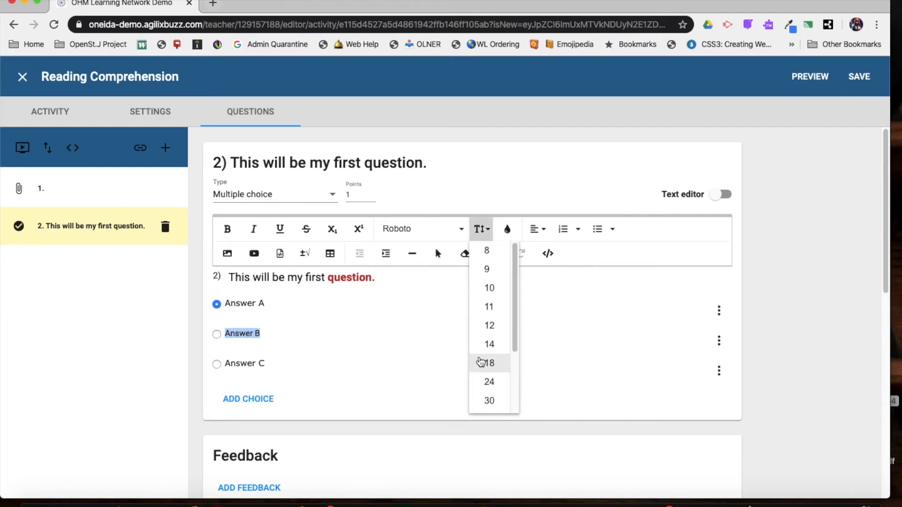
{"action": "left_click", "coordinate": [481, 362]}
- Format the "Answer A" choice as dark red, bold Roboto text at size 18
{"action": "left_click_drag", "start_coordinate": [269, 304], "coordinate": [218, 304]}
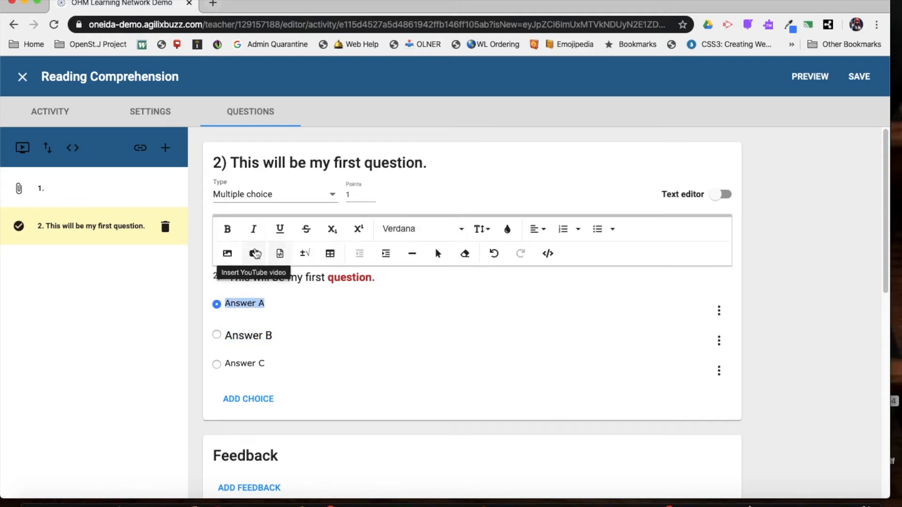
{"action": "left_click", "coordinate": [511, 230]}
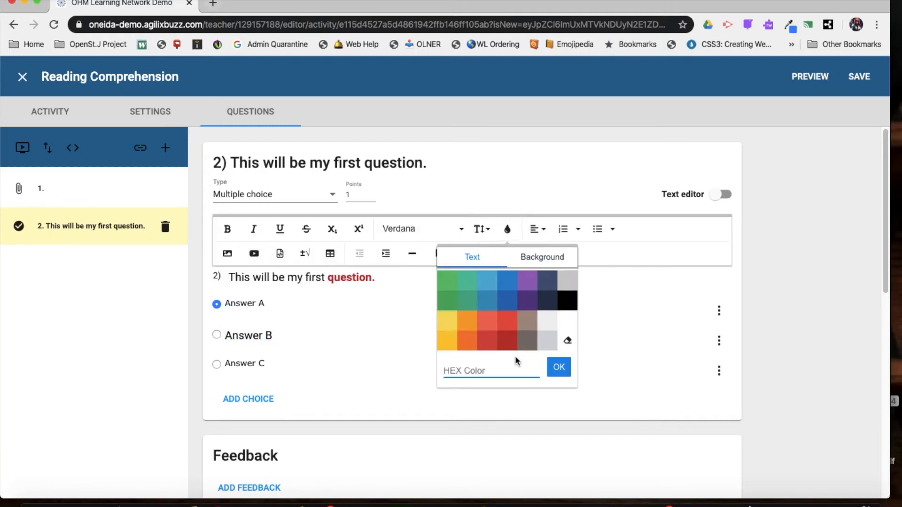
{"action": "left_click", "coordinate": [508, 337]}
{"action": "left_click", "coordinate": [227, 230]}
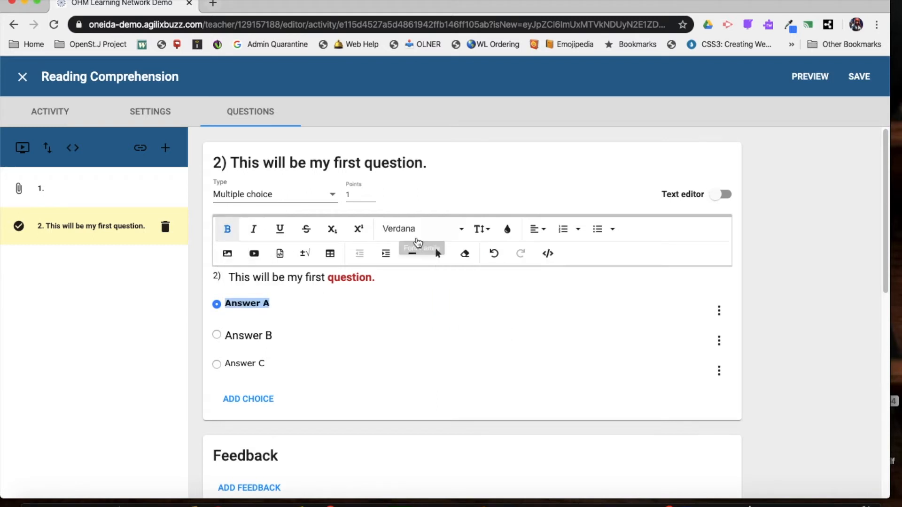
{"action": "left_click", "coordinate": [416, 231]}
{"action": "left_click", "coordinate": [411, 307]}
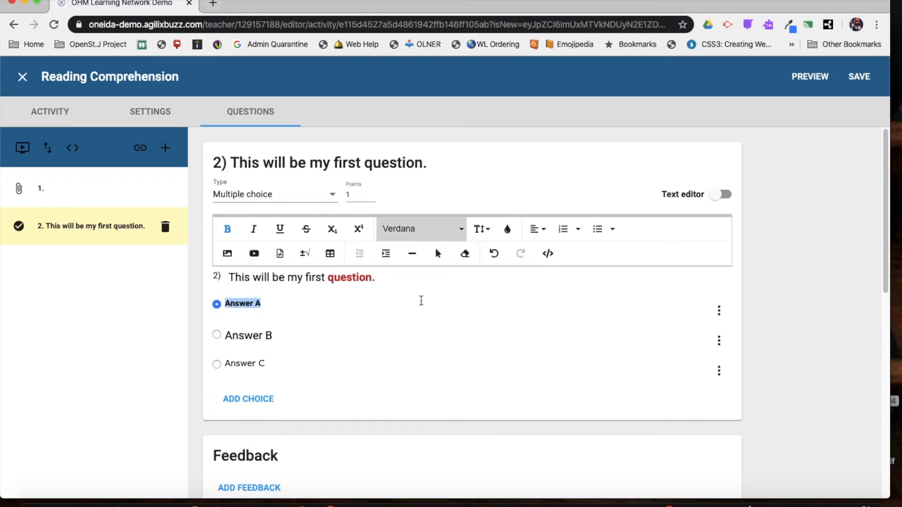
{"action": "left_click", "coordinate": [481, 229]}
{"action": "left_click", "coordinate": [490, 366]}
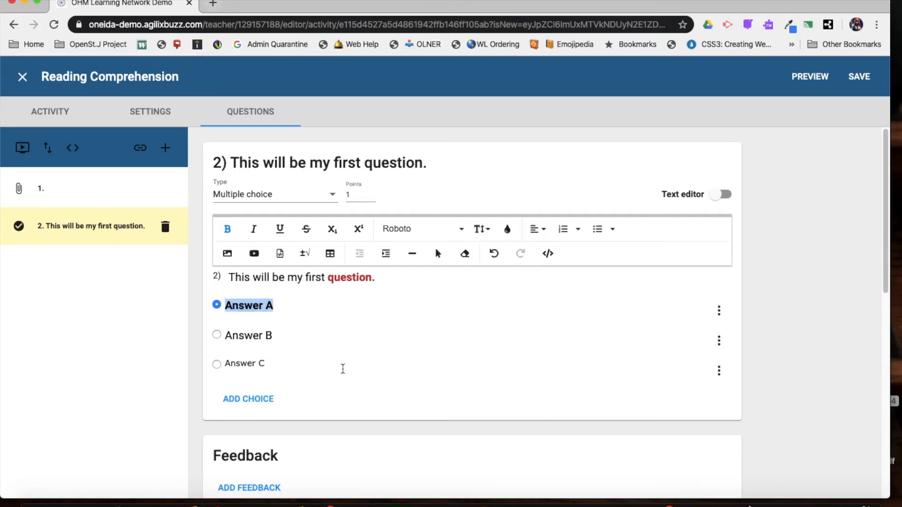
{"action": "left_click", "coordinate": [283, 339]}
- Format the "Answer C" choice in the Roboto font at size 18
{"action": "left_click_drag", "start_coordinate": [266, 363], "coordinate": [227, 362]}
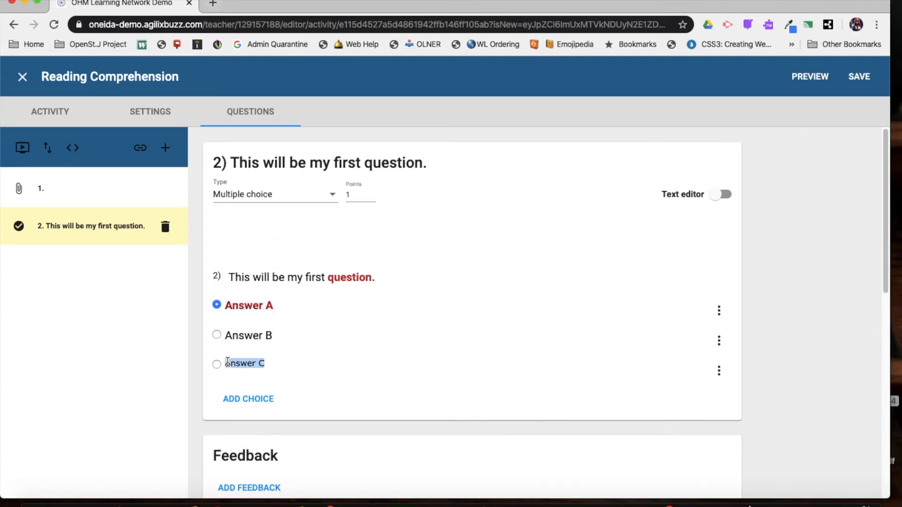
{"action": "left_click", "coordinate": [423, 229]}
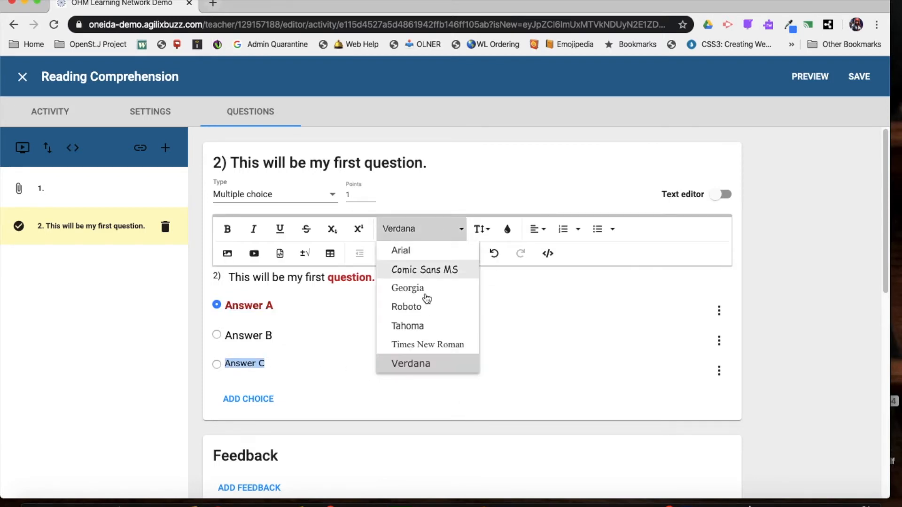
{"action": "left_click", "coordinate": [414, 308]}
{"action": "left_click", "coordinate": [482, 229]}
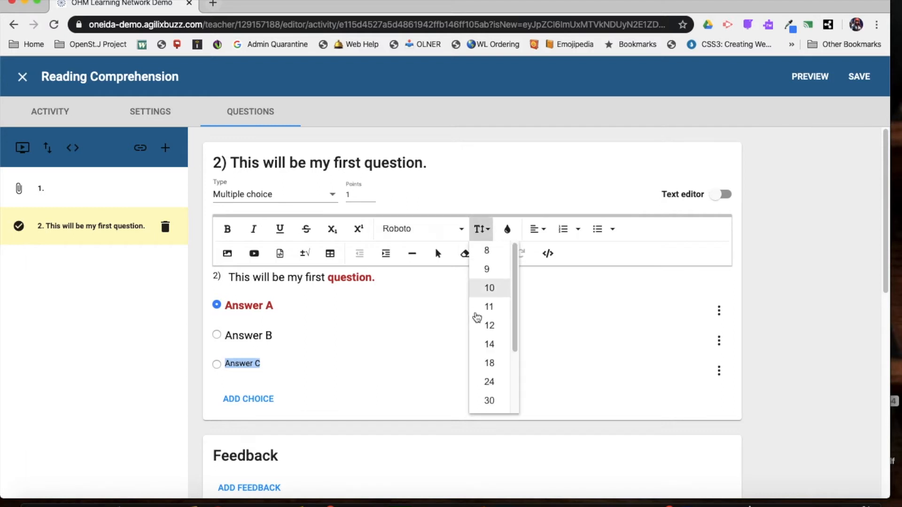
{"action": "left_click", "coordinate": [480, 364]}
{"action": "left_click", "coordinate": [478, 361]}
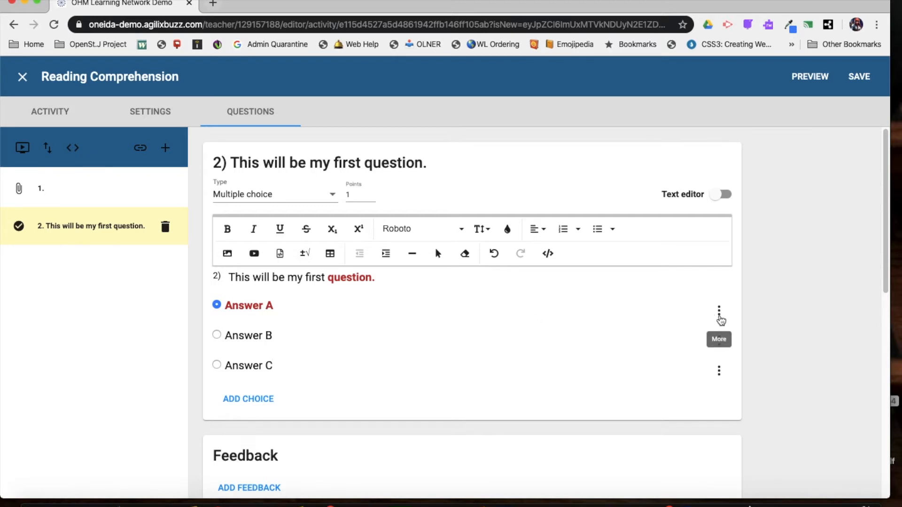
- Lock the position of the "Answer A" choice and set the second question to include the passage from Question 1
{"action": "left_click", "coordinate": [720, 315]}
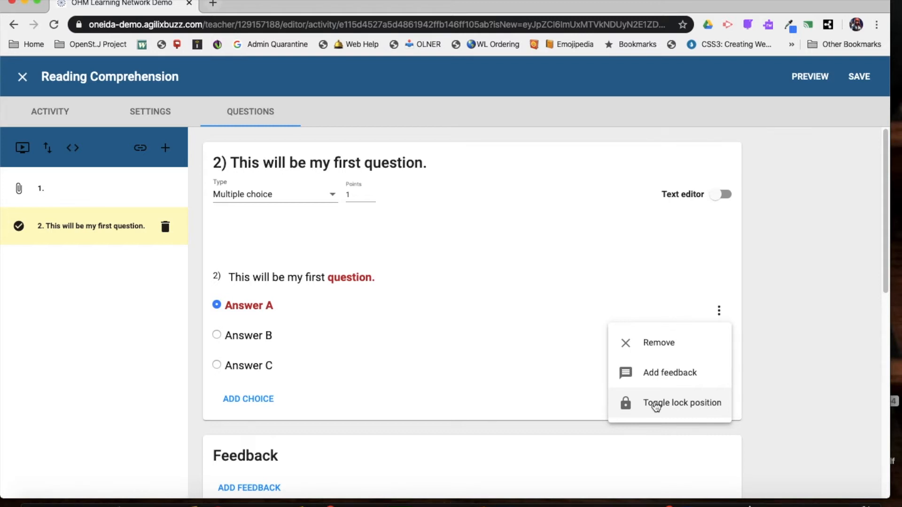
{"action": "left_click", "coordinate": [657, 405]}
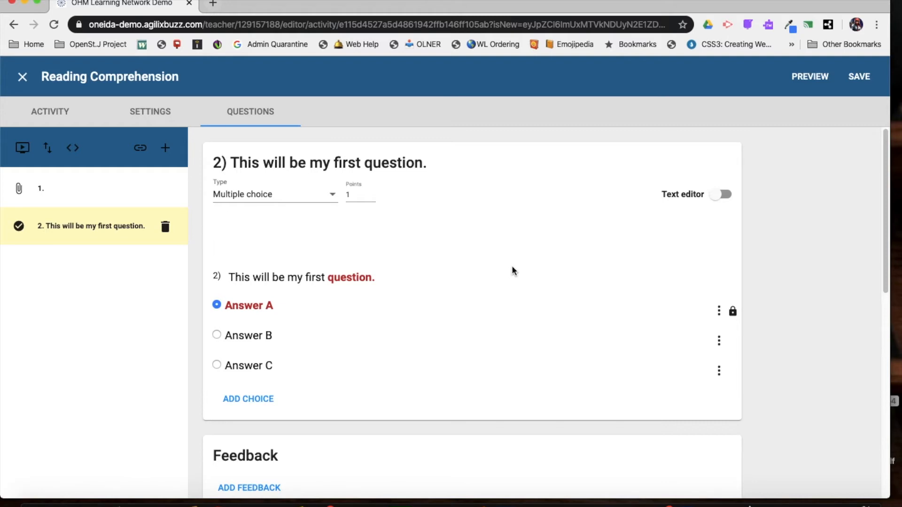
{"action": "scroll", "coordinate": [514, 270], "scroll_direction": "down", "scroll_amount": 3}
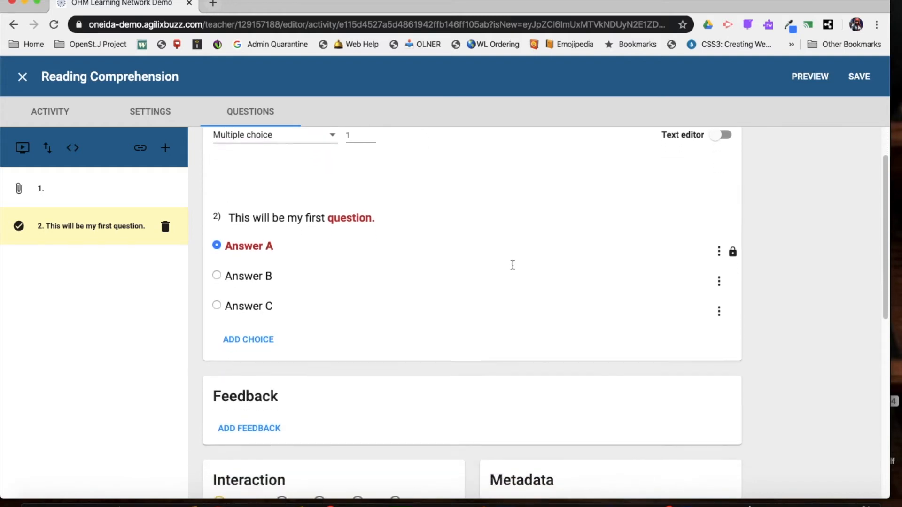
{"action": "scroll", "coordinate": [512, 265], "scroll_direction": "down", "scroll_amount": 2}
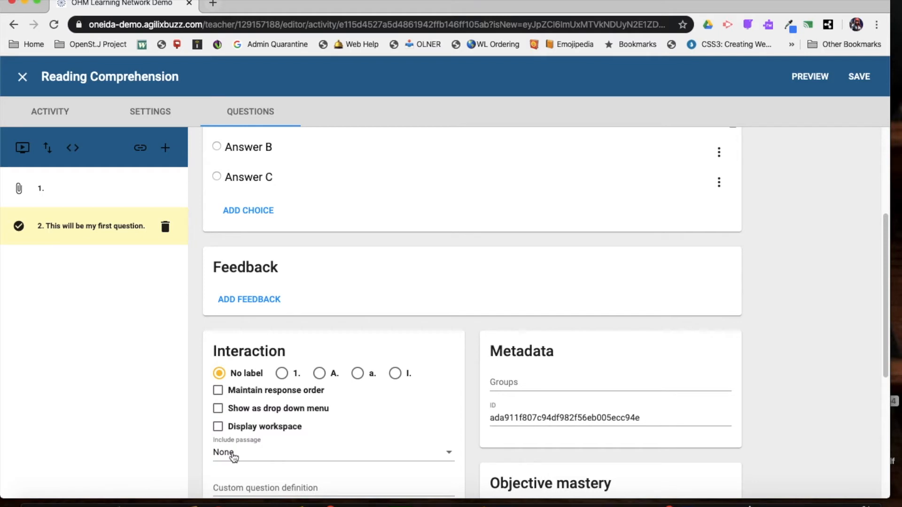
{"action": "left_click", "coordinate": [233, 457]}
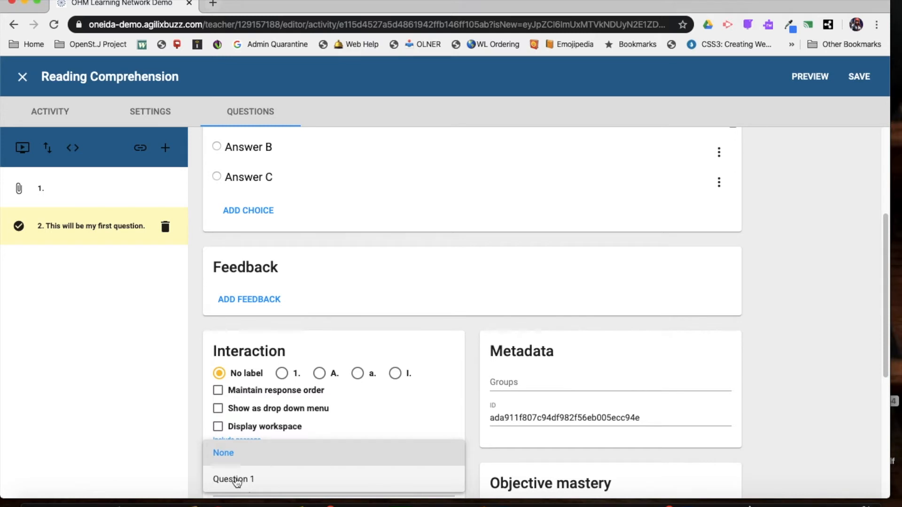
{"action": "left_click", "coordinate": [237, 480]}
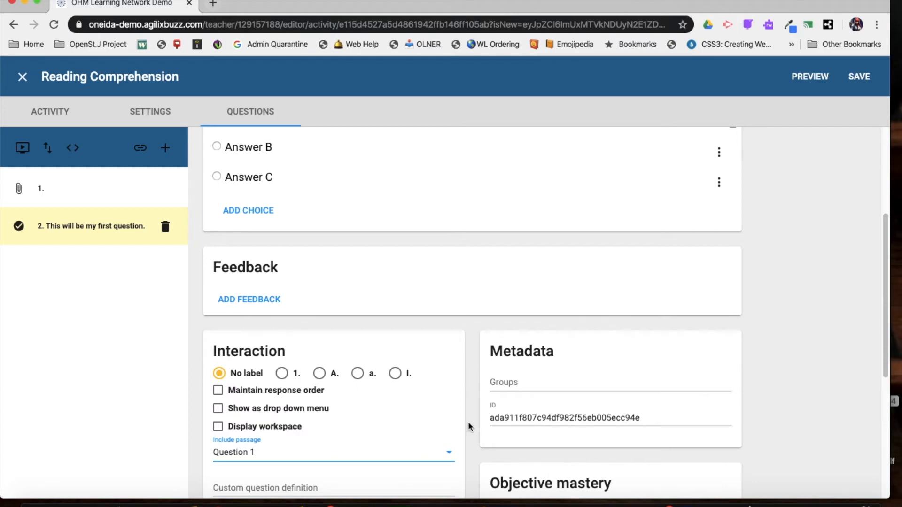
- Filter the objectives by "6L4", assign 6L4.a, 6L4.b, 6L4.c and 6L4.d to the second question, and remove 6L4.d again
{"action": "scroll", "coordinate": [470, 427], "scroll_direction": "down", "scroll_amount": 3}
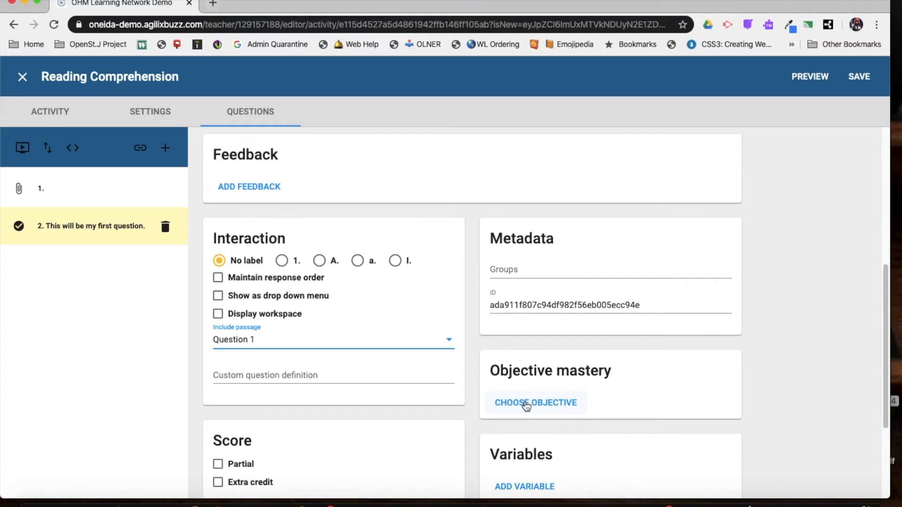
{"action": "left_click", "coordinate": [526, 404]}
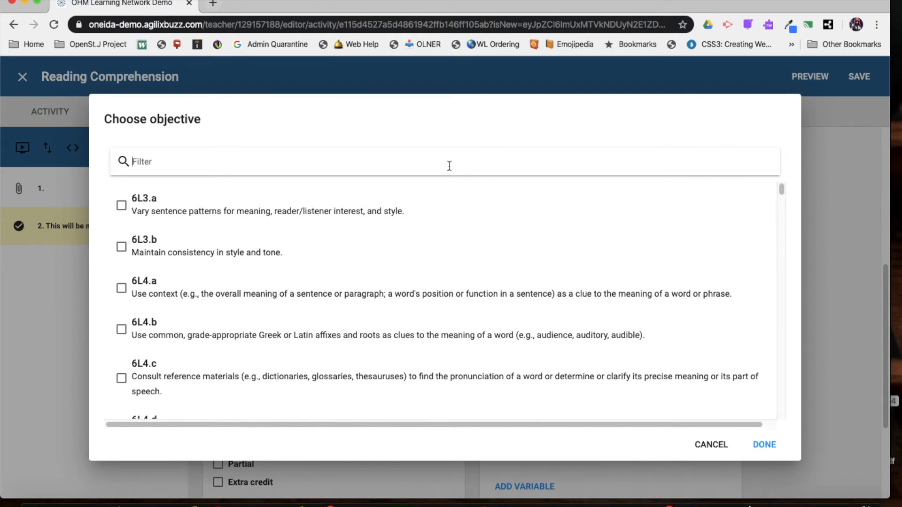
{"action": "type", "text": "6L4"}
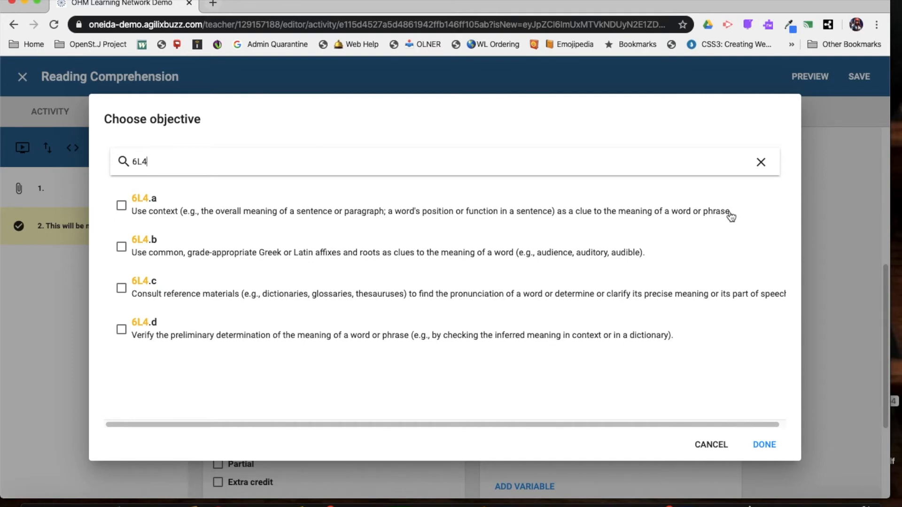
{"action": "left_click", "coordinate": [122, 205]}
{"action": "left_click", "coordinate": [122, 246]}
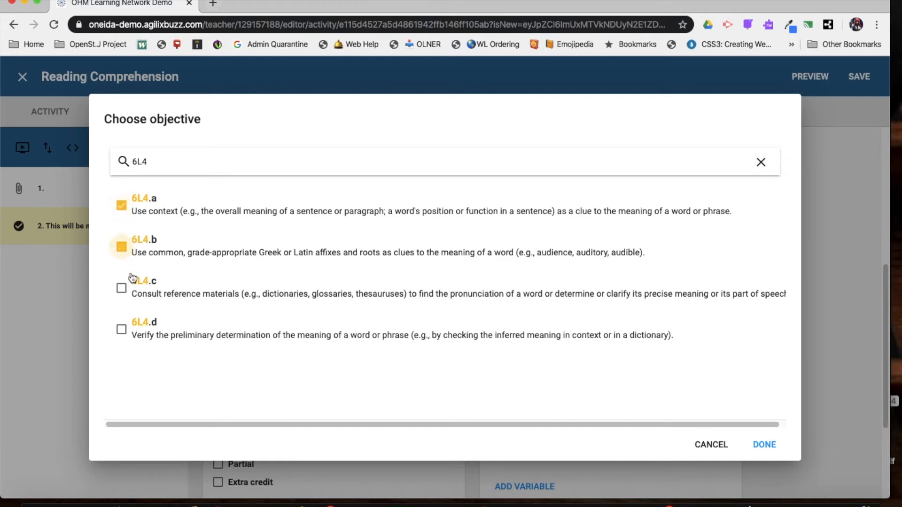
{"action": "left_click", "coordinate": [121, 288]}
{"action": "left_click", "coordinate": [121, 329]}
{"action": "left_click", "coordinate": [764, 444]}
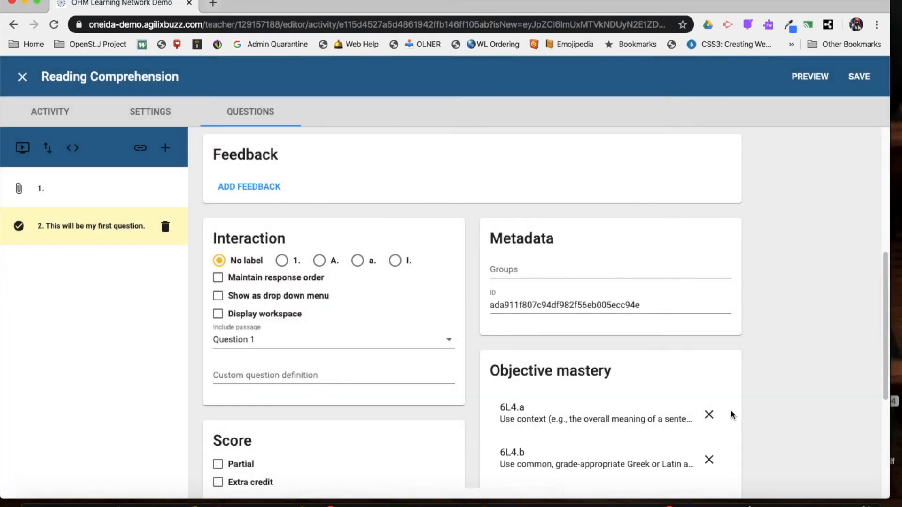
{"action": "scroll", "coordinate": [783, 397], "scroll_direction": "down", "scroll_amount": 3}
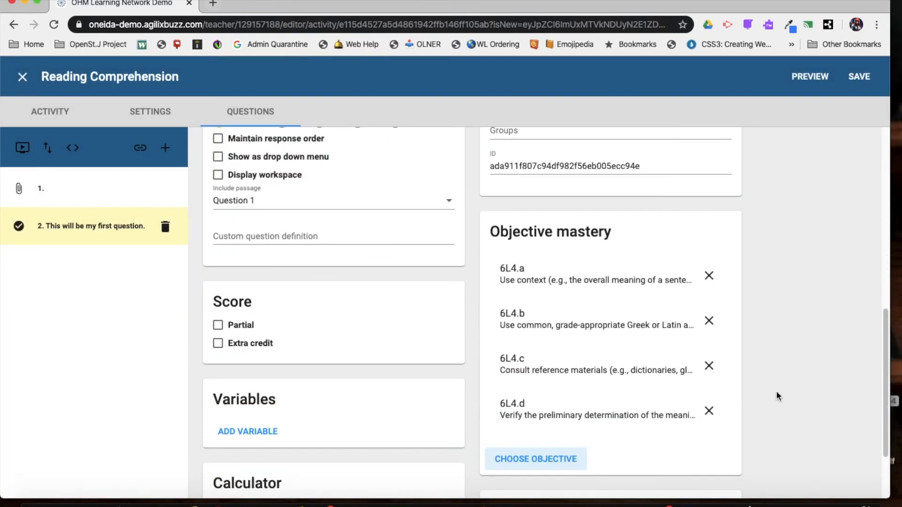
{"action": "left_click", "coordinate": [716, 410]}
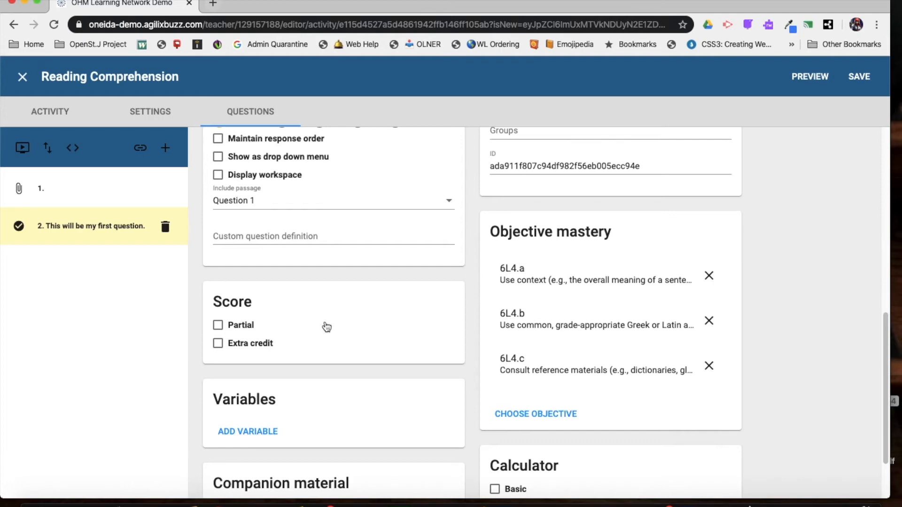
- Add a third question to the assessment and set its type to Essay
{"action": "scroll", "coordinate": [327, 326], "scroll_direction": "up", "scroll_amount": 5}
{"action": "scroll", "coordinate": [328, 324], "scroll_direction": "up", "scroll_amount": 3}
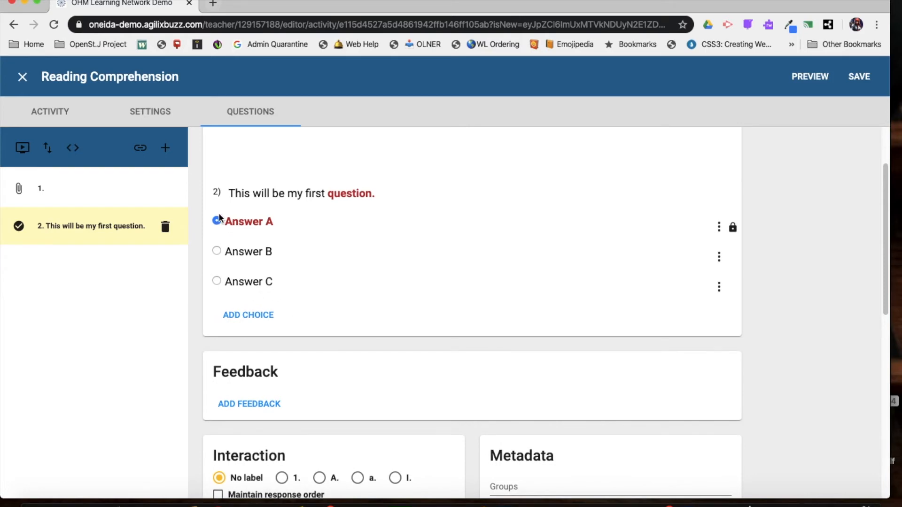
{"action": "left_click", "coordinate": [166, 149]}
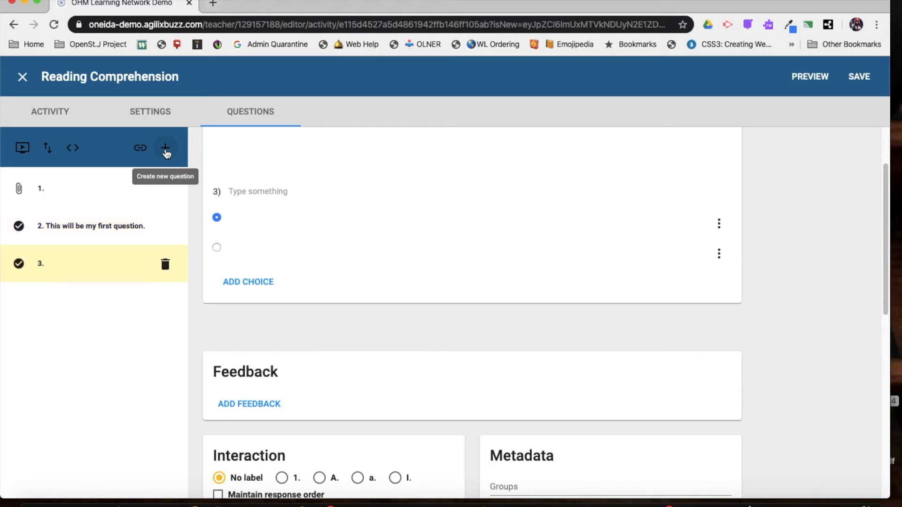
{"action": "scroll", "coordinate": [400, 255], "scroll_direction": "up", "scroll_amount": 3}
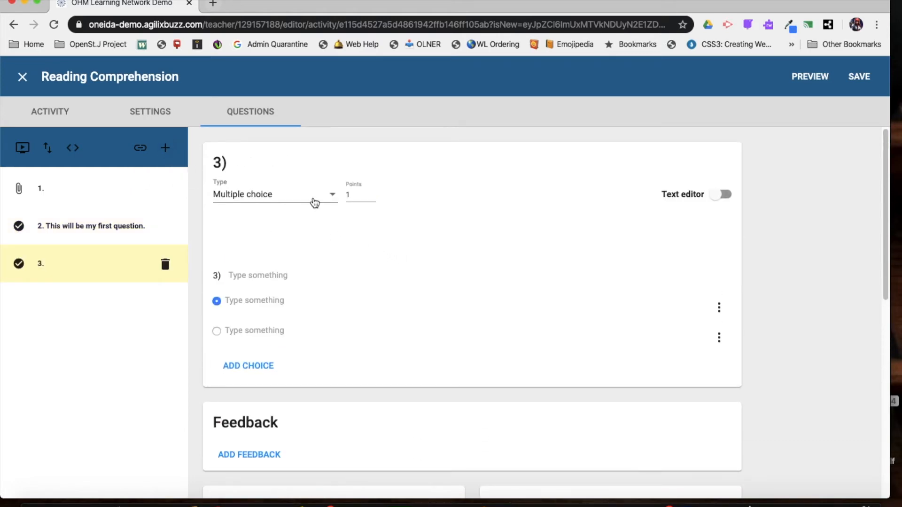
{"action": "left_click", "coordinate": [314, 202]}
{"action": "scroll", "coordinate": [316, 202], "scroll_direction": "up", "scroll_amount": 2}
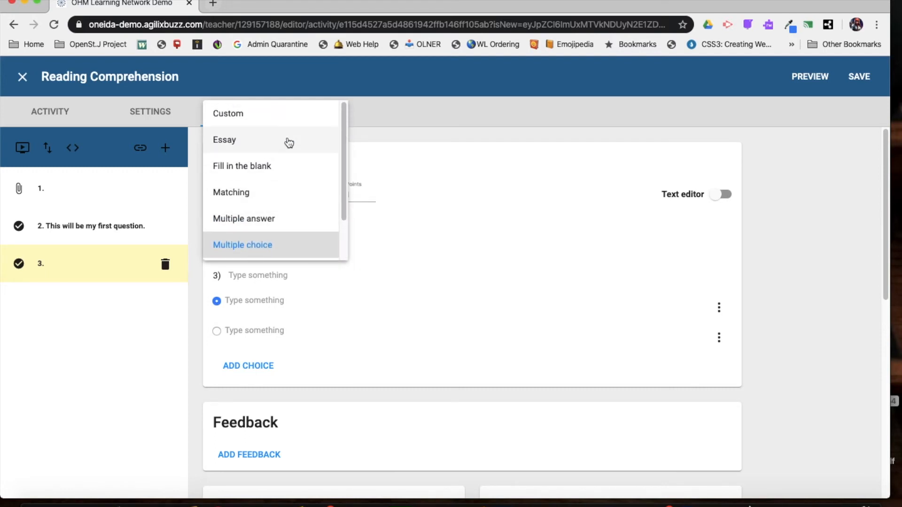
{"action": "left_click", "coordinate": [289, 142]}
{"action": "left_click", "coordinate": [265, 273]}
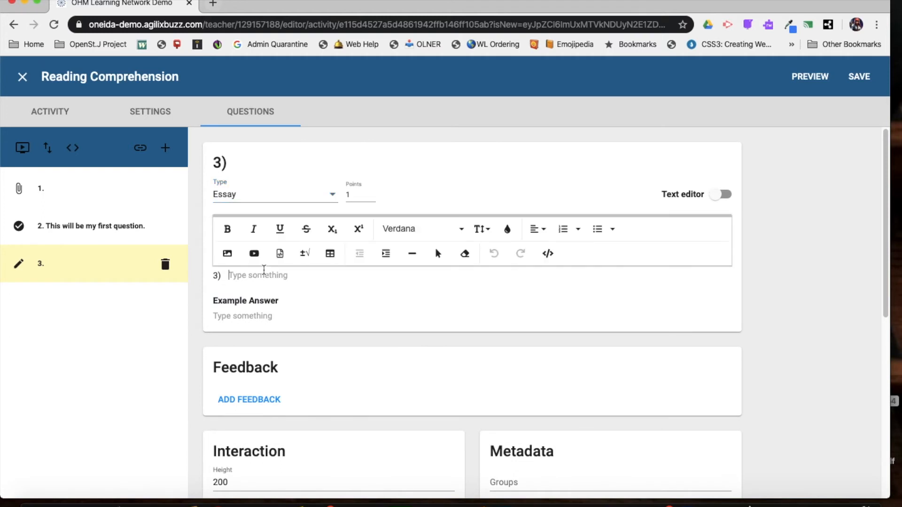
- Enter "This is my essay question" as the third question's text and "This is my sample answer to help" as its example answer
{"action": "type", "text": "This is my essay question"}
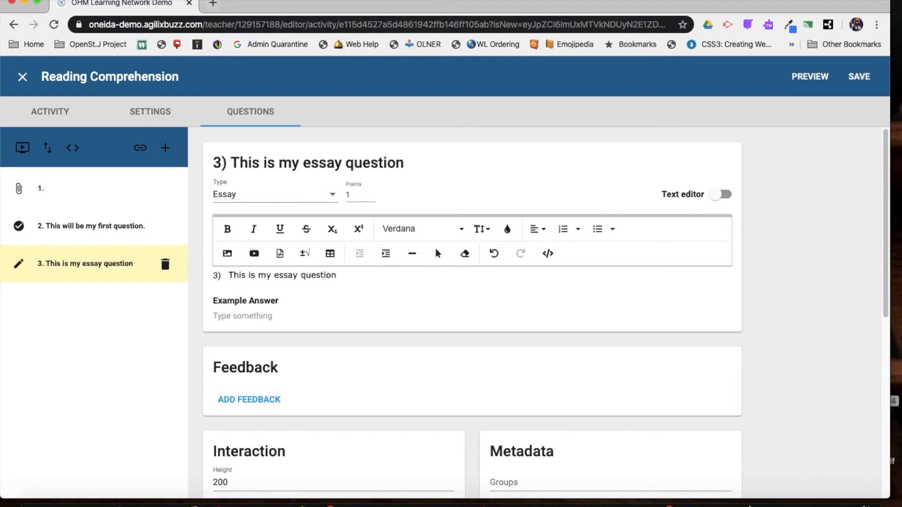
{"action": "left_click", "coordinate": [273, 315]}
{"action": "type", "text": "This is my sample a"}
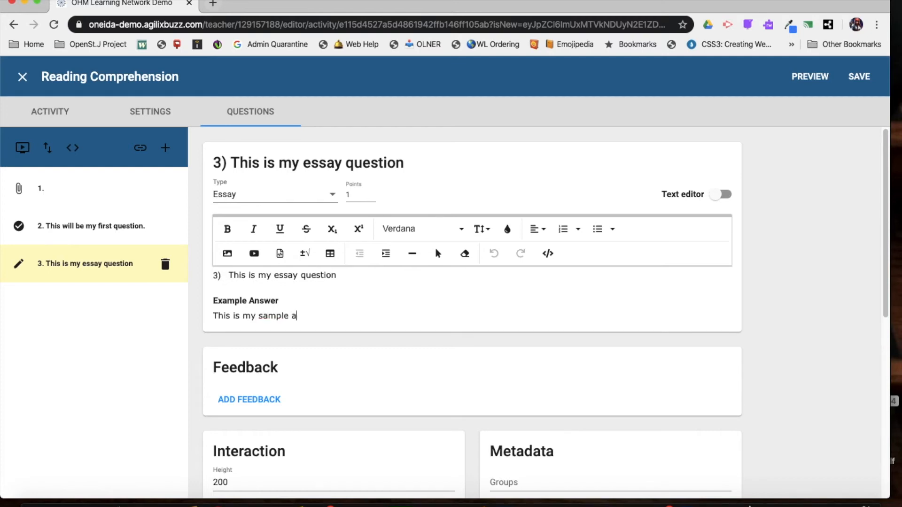
{"action": "type", "text": "nswer to help"}
- Set the essay question to include the passage from Question 1
{"action": "scroll", "coordinate": [526, 345], "scroll_direction": "down", "scroll_amount": 5}
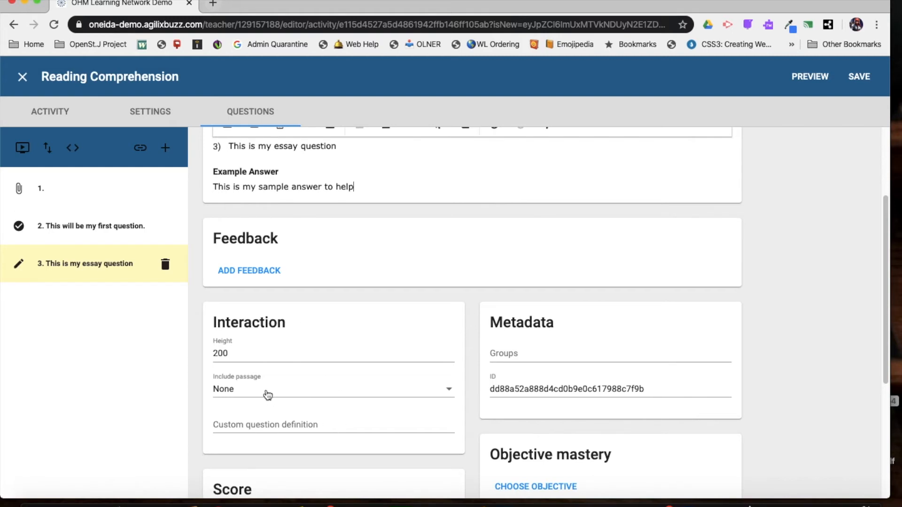
{"action": "left_click", "coordinate": [266, 393]}
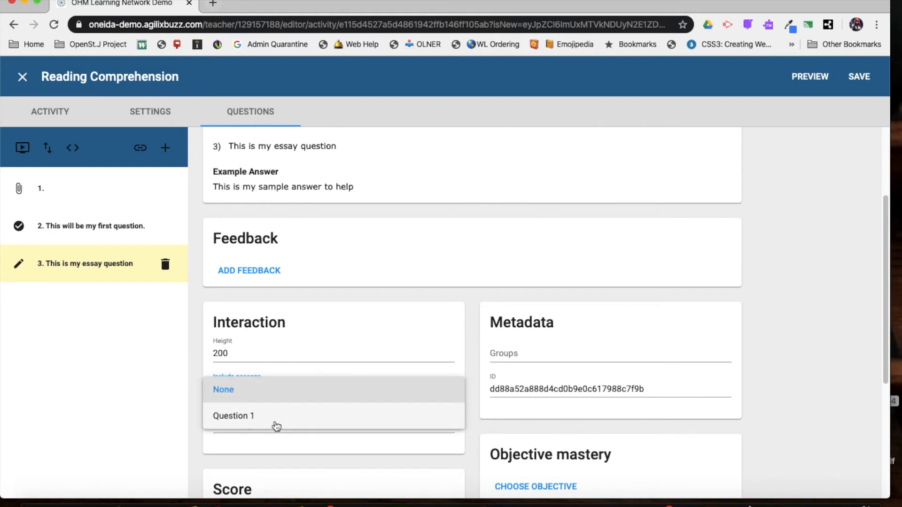
{"action": "left_click", "coordinate": [274, 424]}
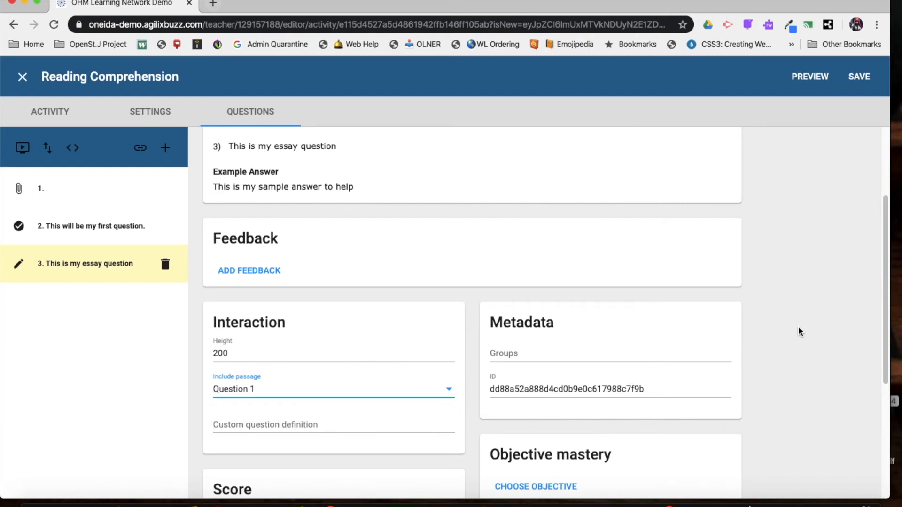
- Filter the objectives by "Writing" and assign 6W1.f and 6W2.f to the essay question
{"action": "scroll", "coordinate": [799, 334], "scroll_direction": "down", "scroll_amount": 2}
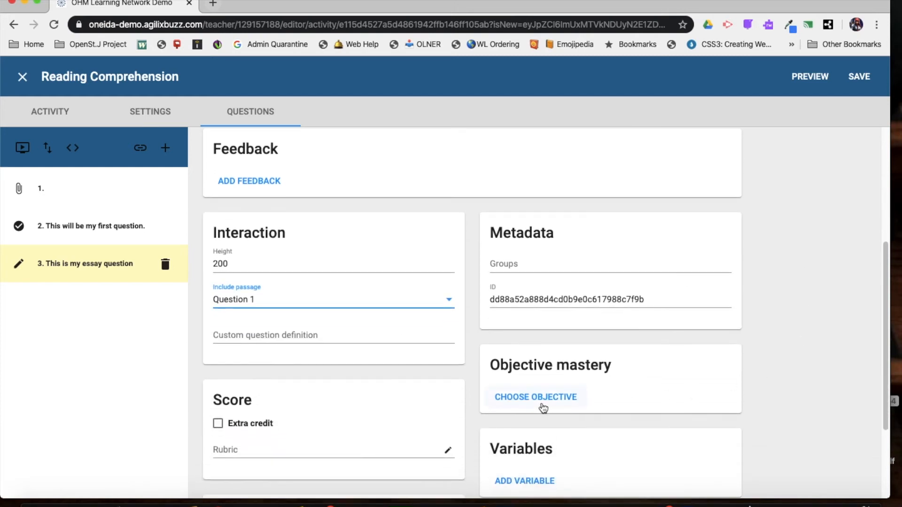
{"action": "left_click", "coordinate": [541, 403]}
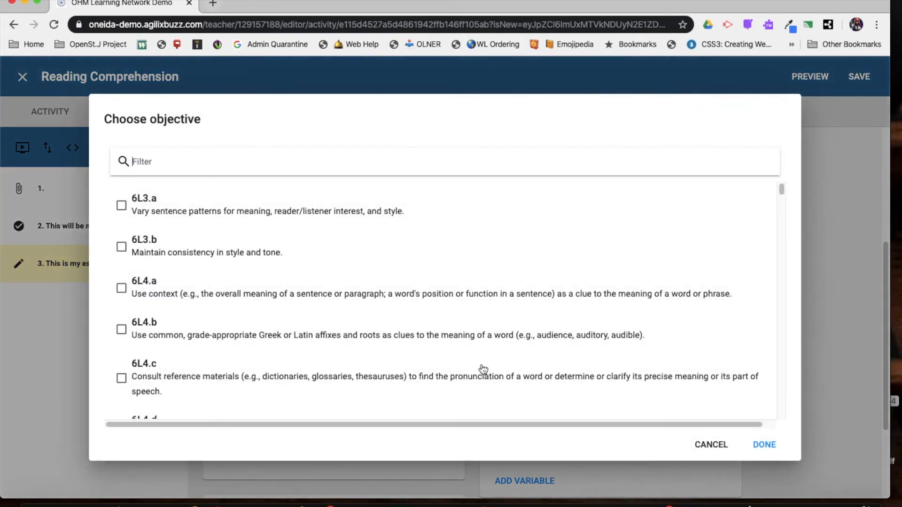
{"action": "left_click", "coordinate": [221, 161]}
{"action": "type", "text": "Writing"}
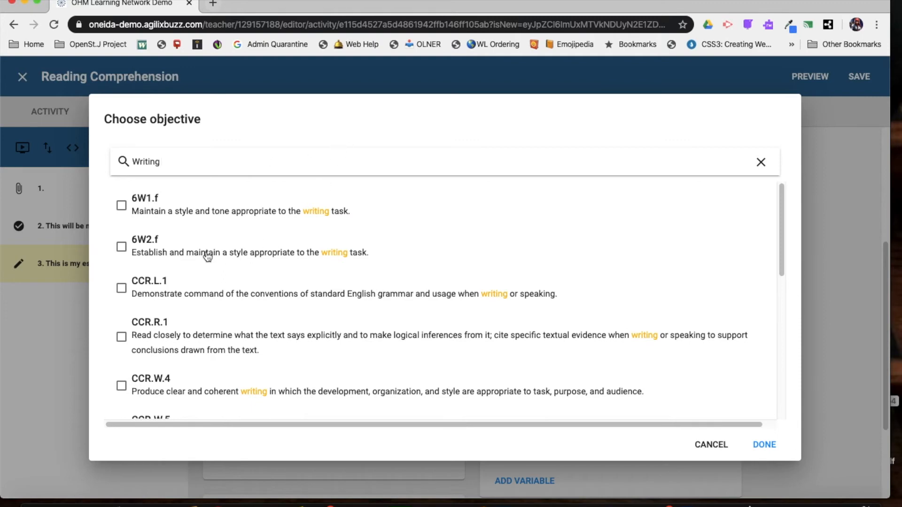
{"action": "left_click", "coordinate": [122, 247]}
{"action": "left_click", "coordinate": [121, 205]}
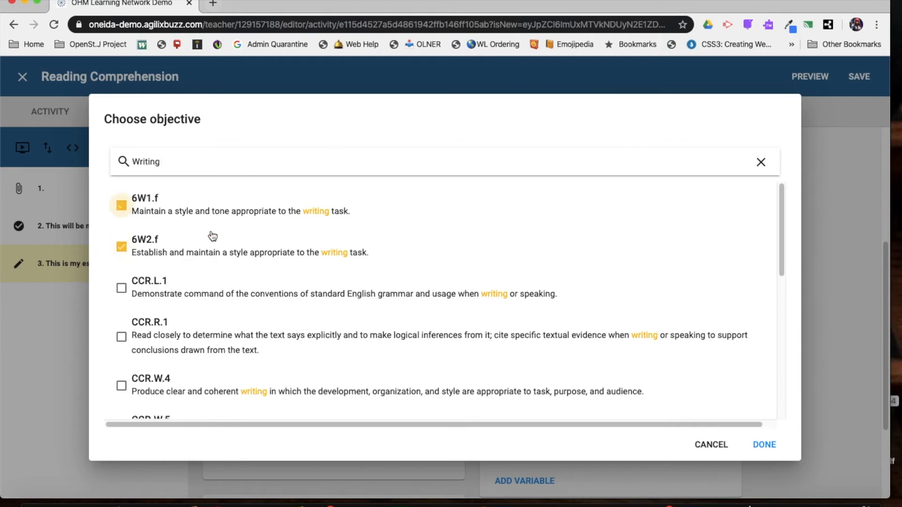
{"action": "left_click", "coordinate": [764, 445]}
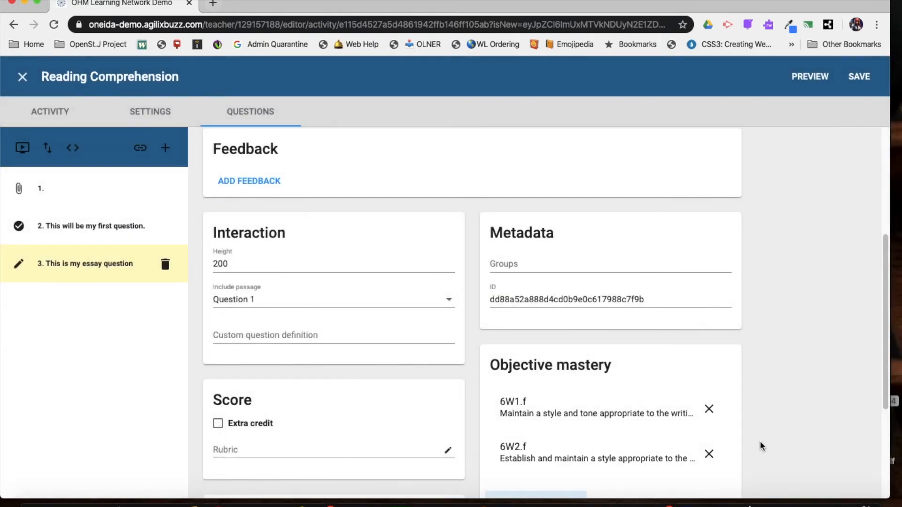
- Create a rubric for the essay question with three levels named Beginner, Intermediate and Advanced
{"action": "scroll", "coordinate": [759, 442], "scroll_direction": "down", "scroll_amount": 2}
{"action": "scroll", "coordinate": [758, 439], "scroll_direction": "down", "scroll_amount": 2}
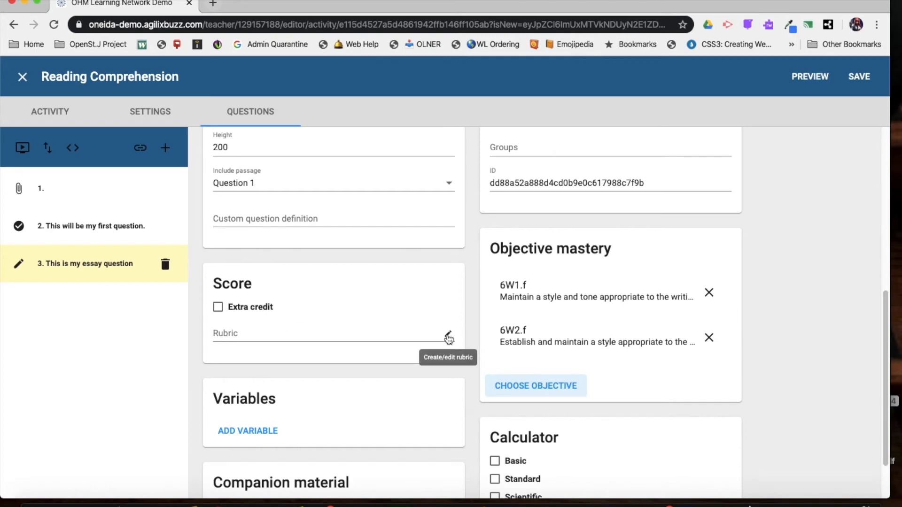
{"action": "left_click", "coordinate": [449, 338]}
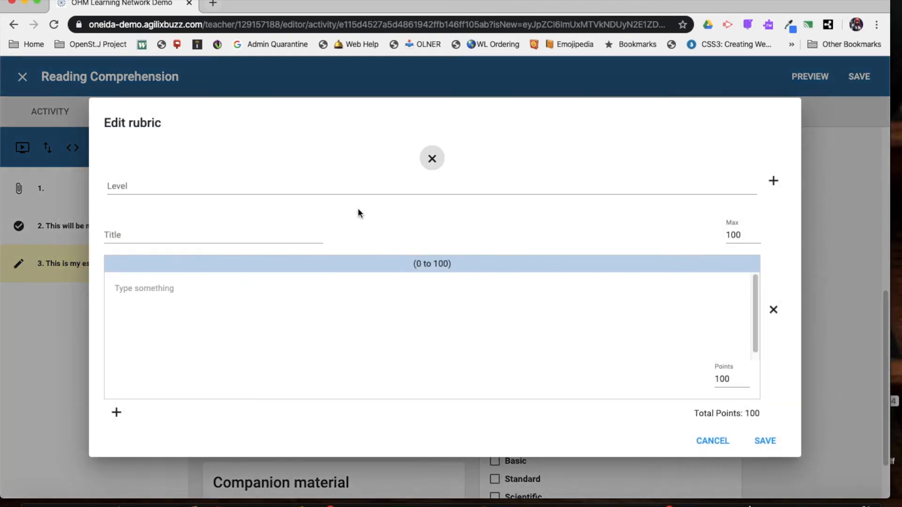
{"action": "left_click", "coordinate": [204, 187]}
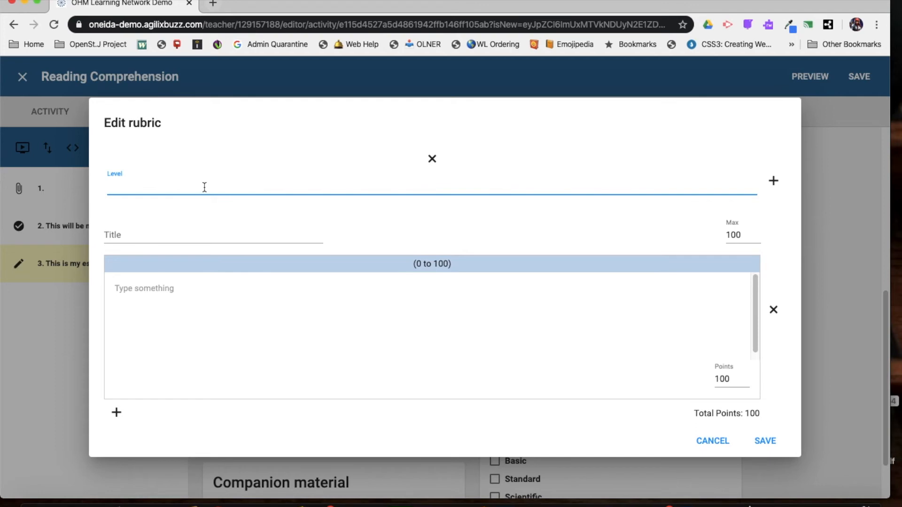
{"action": "type", "text": "Beginner"}
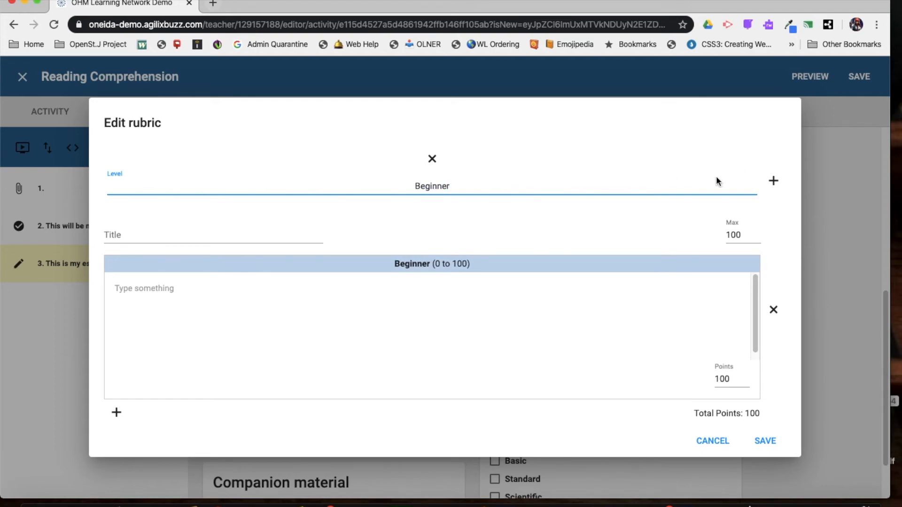
{"action": "left_click", "coordinate": [774, 183]}
{"action": "left_click", "coordinate": [583, 193]}
{"action": "type", "text": "Inte"}
{"action": "type", "text": "rmediate"}
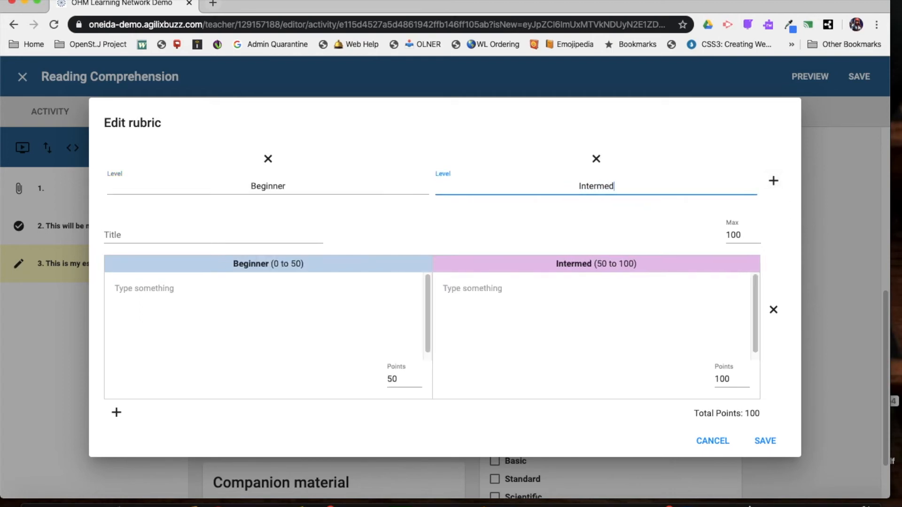
{"action": "left_click", "coordinate": [775, 182]}
{"action": "left_click", "coordinate": [670, 188]}
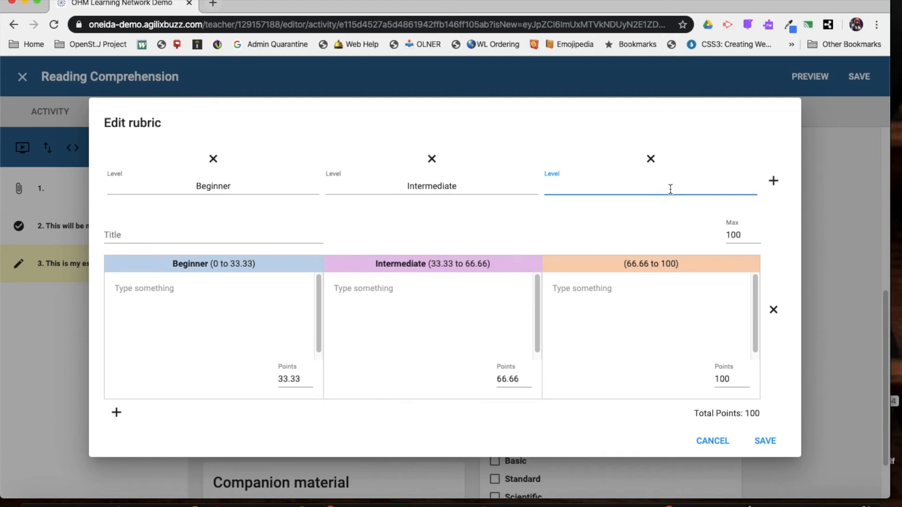
{"action": "type", "text": "Advanced"}
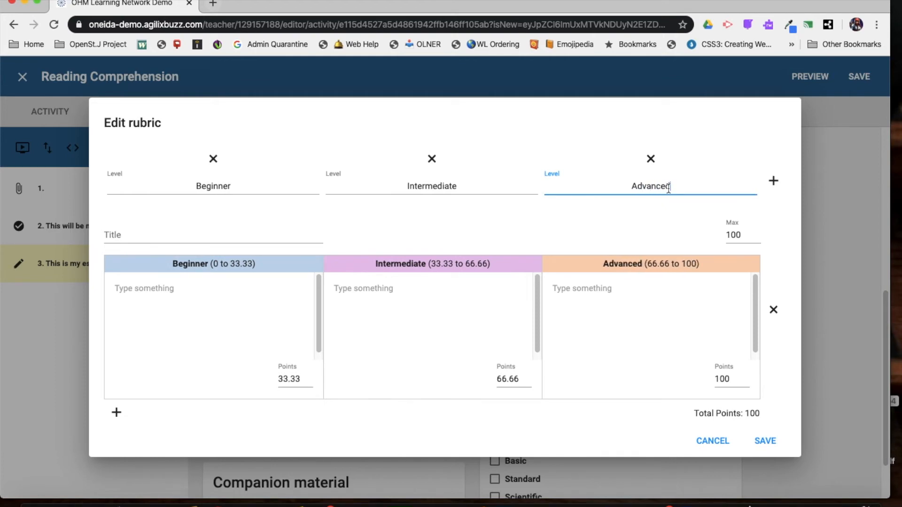
- Title the first criterion "Content and Analysis" and describe its levels as "It wasn't there", "It's kinda there" and "It's really there"
{"action": "left_click", "coordinate": [249, 237]}
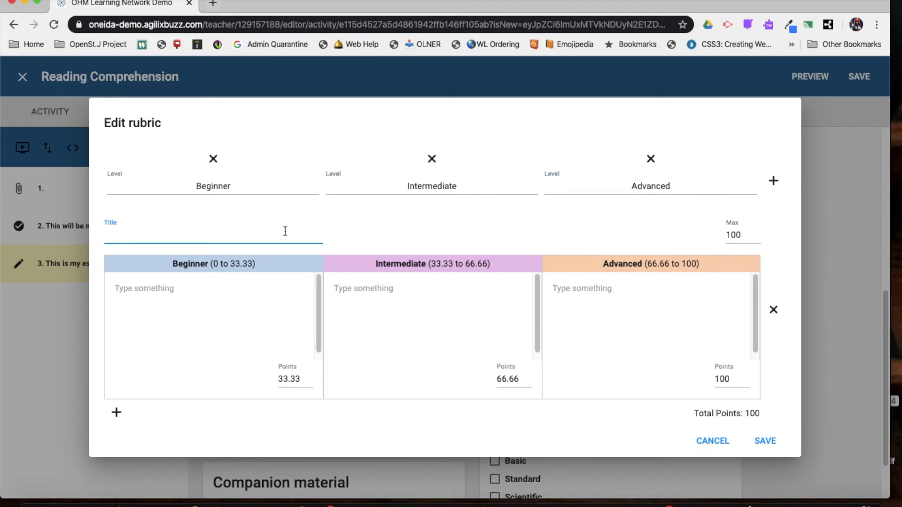
{"action": "type", "text": "Content and Analysis"}
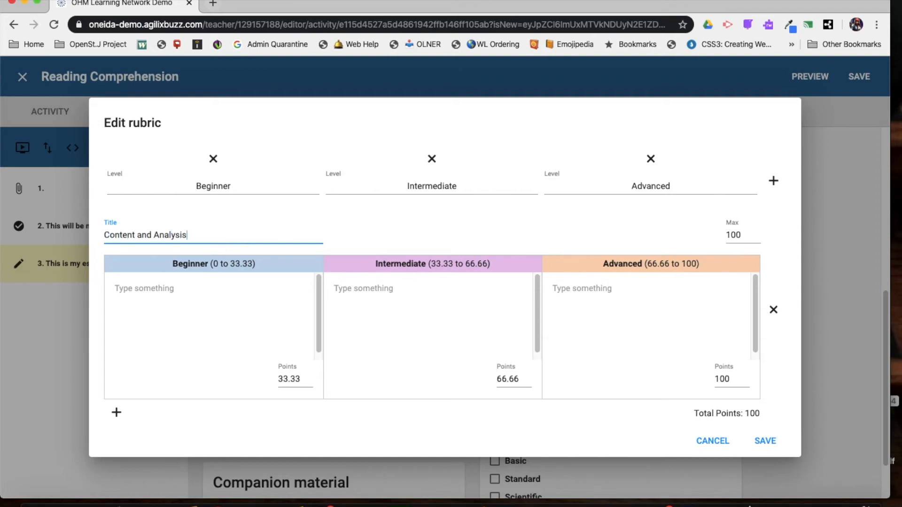
{"action": "left_click", "coordinate": [208, 301]}
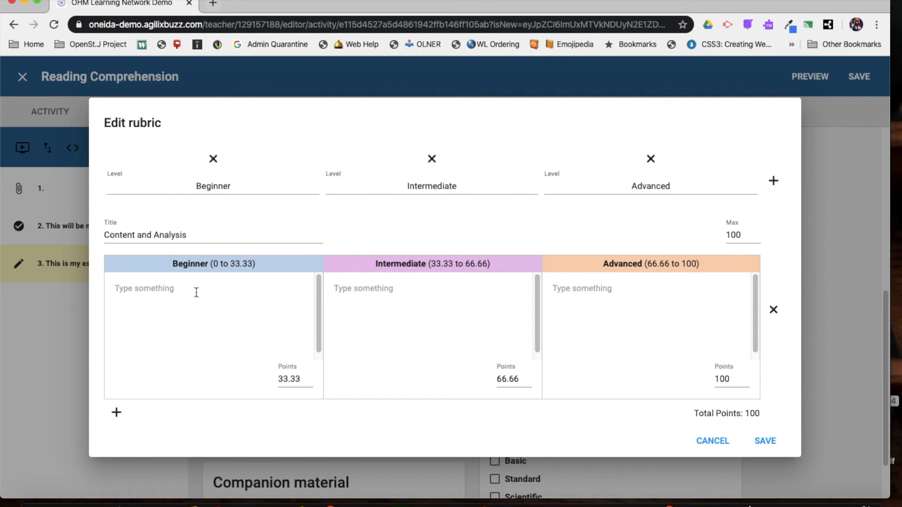
{"action": "type", "text": "It wasn't there"}
{"action": "left_click", "coordinate": [337, 288]}
{"action": "type", "text": "It's kinda there"}
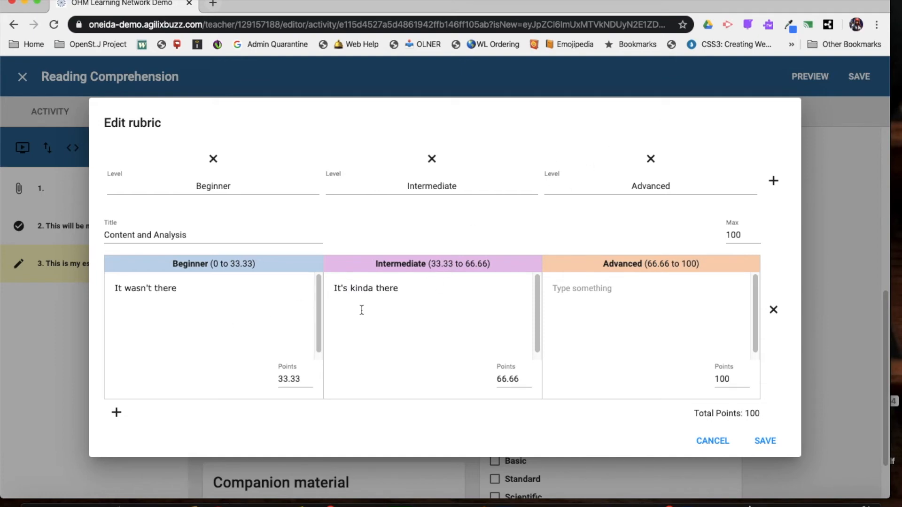
{"action": "left_click", "coordinate": [566, 303]}
{"action": "type", "text": "It's really there"}
- Set the maximum score of the "Content and Analysis" criterion to 5
{"action": "left_click", "coordinate": [748, 234]}
{"action": "key", "text": "BackSpace"}
{"action": "key", "text": "BackSpace"}
{"action": "key", "text": "BackSpace"}
{"action": "type", "text": "5"}
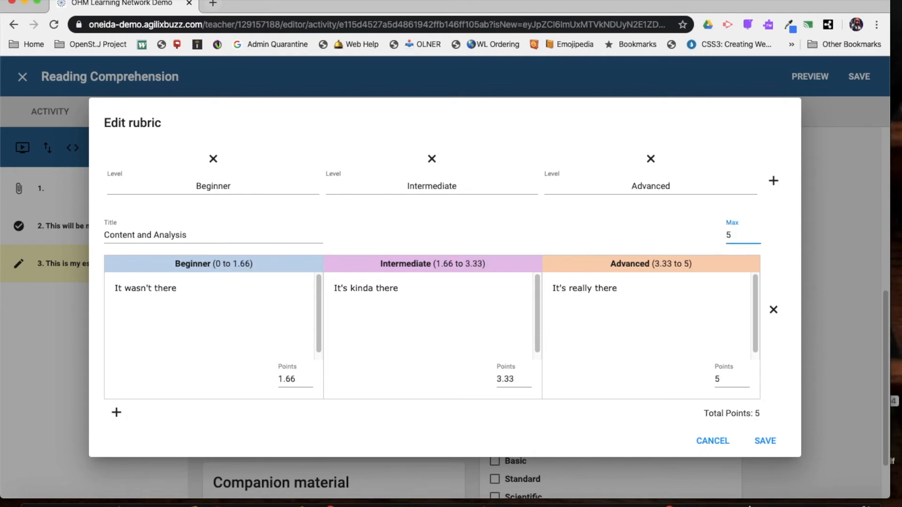
- Set the "Content and Analysis" points to .66 for Beginner and 2.33 for Intermediate
{"action": "left_click", "coordinate": [302, 382]}
{"action": "key", "text": "BackSpace"}
{"action": "key", "text": "BackSpace"}
{"action": "key", "text": "BackSpace"}
{"action": "key", "text": "BackSpace"}
{"action": "type", "text": "."}
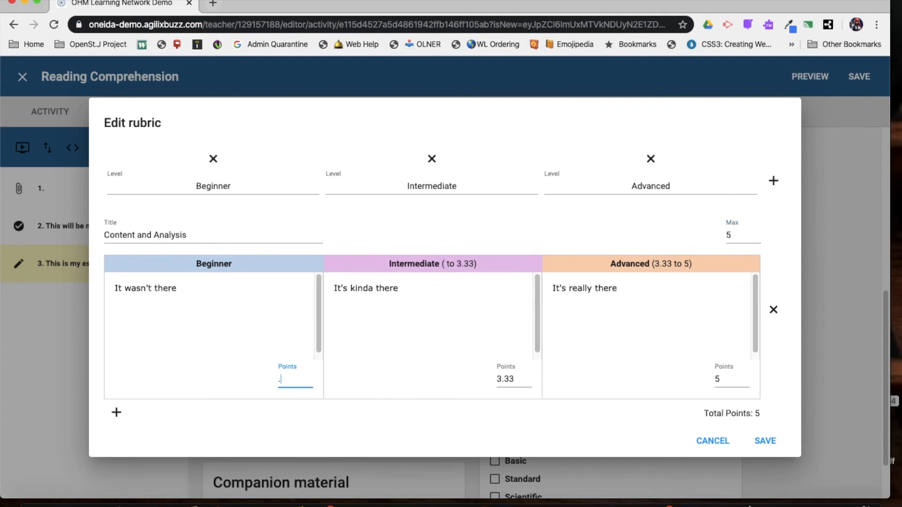
{"action": "type", "text": "66"}
{"action": "left_click", "coordinate": [515, 376]}
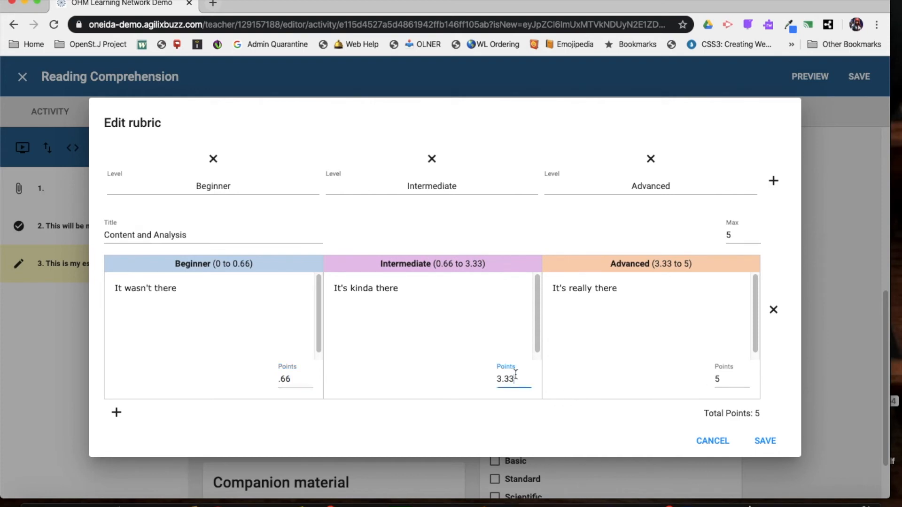
{"action": "key", "text": "BackSpace"}
{"action": "key", "text": "BackSpace"}
{"action": "key", "text": "BackSpace"}
{"action": "key", "text": "BackSpace"}
{"action": "type", "text": "2.33"}
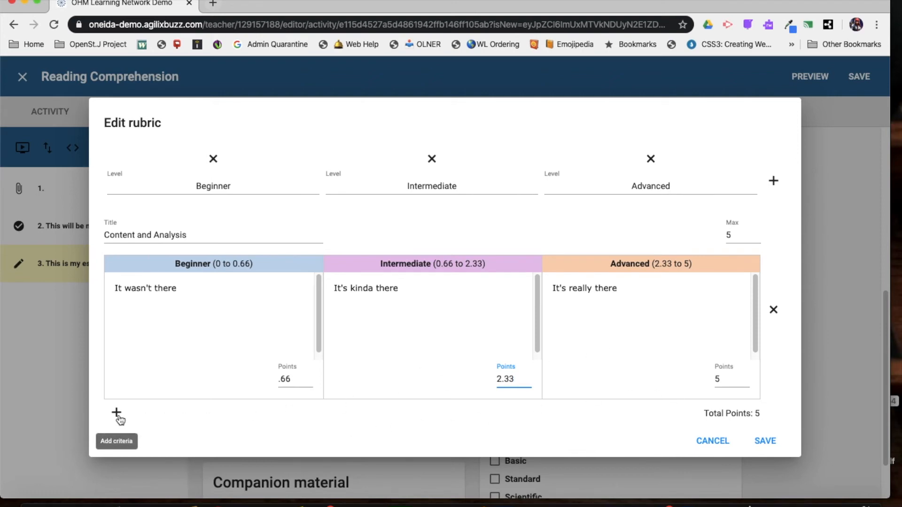
- Add a second rubric criterion titled "Grammar and Spelling"
{"action": "left_click", "coordinate": [117, 413]}
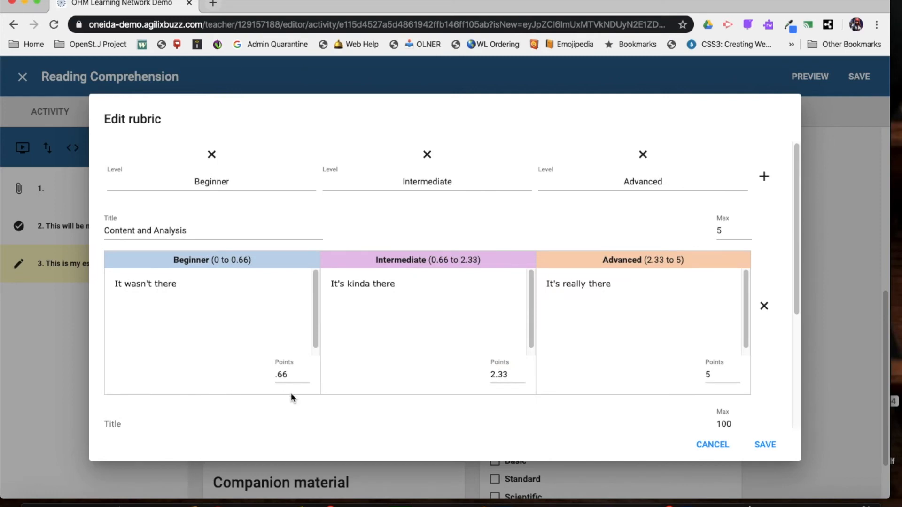
{"action": "scroll", "coordinate": [291, 393], "scroll_direction": "down", "scroll_amount": 2}
{"action": "scroll", "coordinate": [292, 391], "scroll_direction": "down", "scroll_amount": 1}
{"action": "left_click", "coordinate": [182, 299]}
{"action": "type", "text": "Grammar a"}
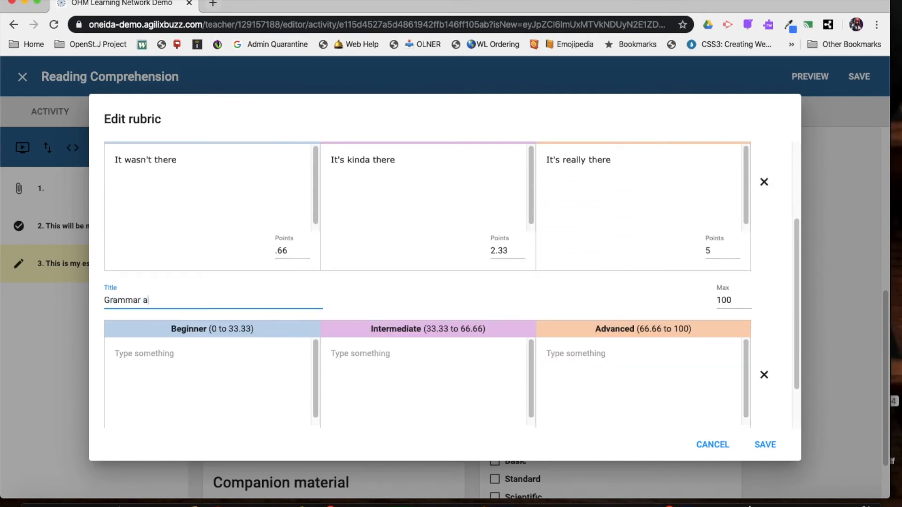
{"action": "type", "text": "nd Spelling"}
- Describe the "Grammar and Spelling" levels as "It's really not there", "Yeah it's there" and "No mistakes great!"
{"action": "left_click", "coordinate": [205, 359]}
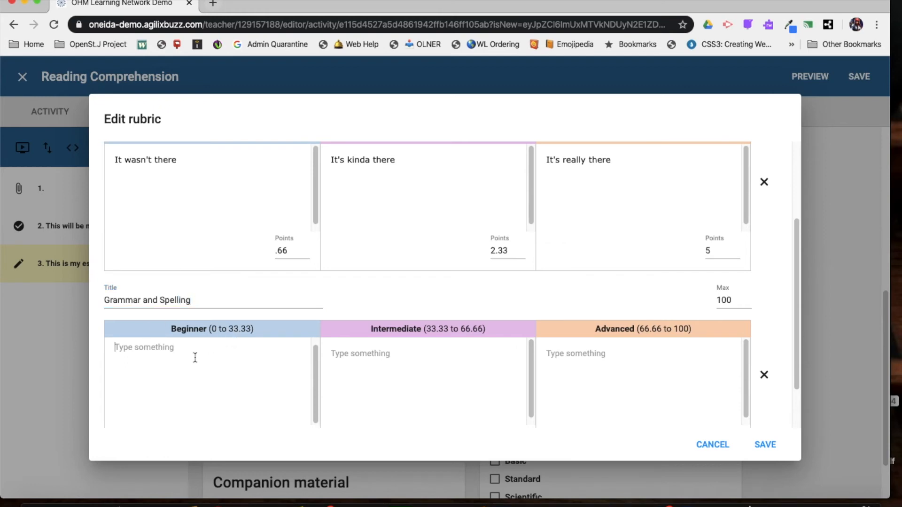
{"action": "type", "text": "It's really not there"}
{"action": "left_click", "coordinate": [385, 348]}
{"action": "type", "text": "Y"}
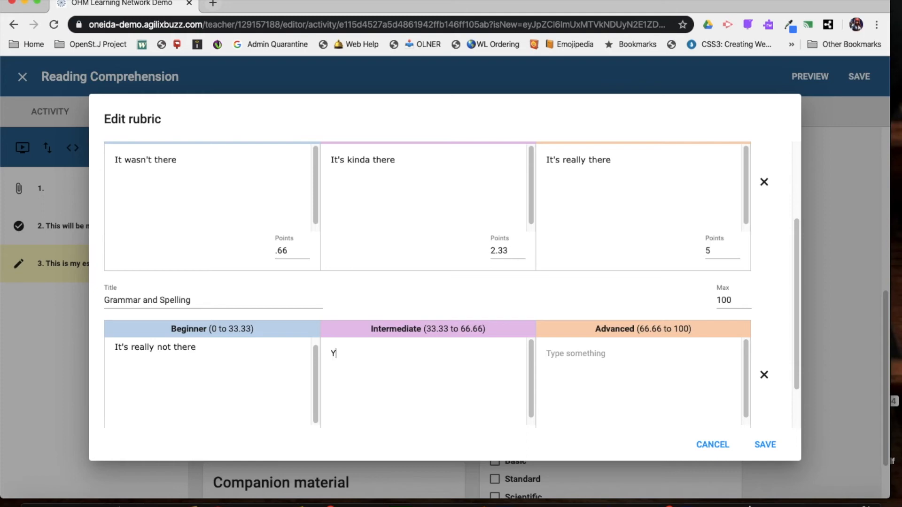
{"action": "type", "text": "eah it's there"}
{"action": "left_click", "coordinate": [611, 355]}
{"action": "type", "text": "No mistakes"}
{"action": "type", "text": " w"}
{"action": "key", "text": "BackSpace"}
{"action": "type", "text": "great!"}
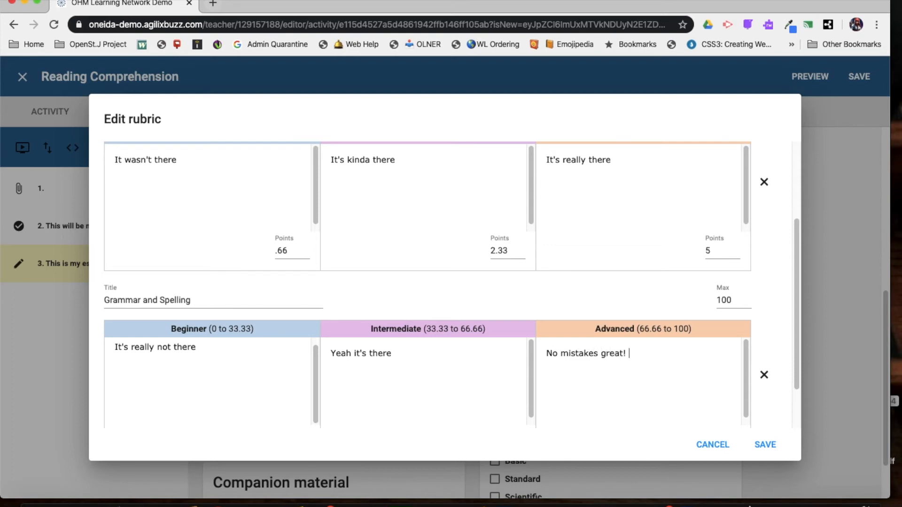
- Set the maximum score of the "Grammar and Spelling" criterion to 5 and save the rubric
{"action": "left_click", "coordinate": [745, 300]}
{"action": "key", "text": "BackSpace"}
{"action": "key", "text": "BackSpace"}
{"action": "key", "text": "BackSpace"}
{"action": "type", "text": "5"}
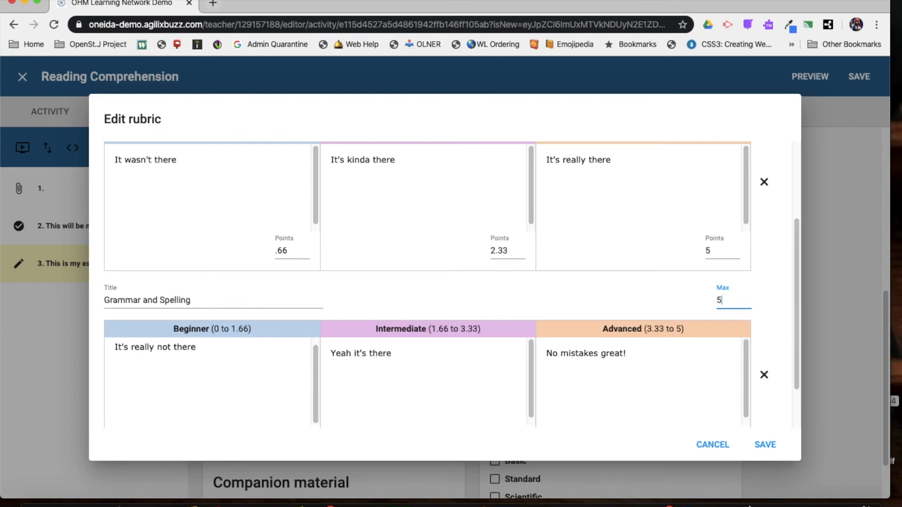
{"action": "scroll", "coordinate": [618, 296], "scroll_direction": "down", "scroll_amount": 2}
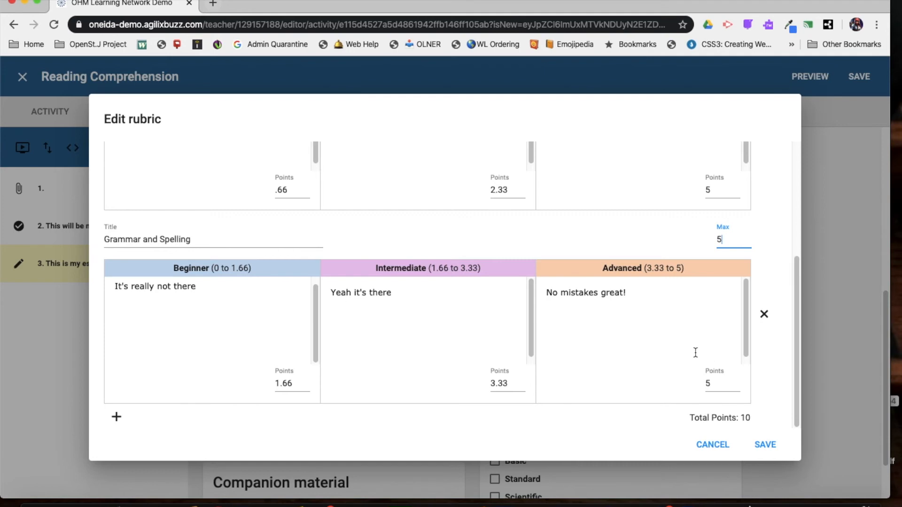
{"action": "left_click", "coordinate": [772, 446]}
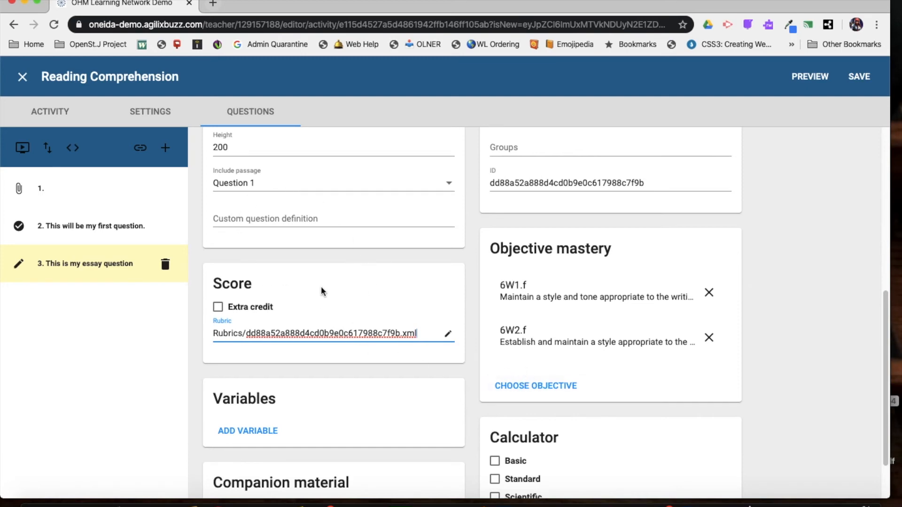
- Limit the assessment to 1 attempt in the activity settings, leaving it without a due date
{"action": "scroll", "coordinate": [315, 293], "scroll_direction": "up", "scroll_amount": 1}
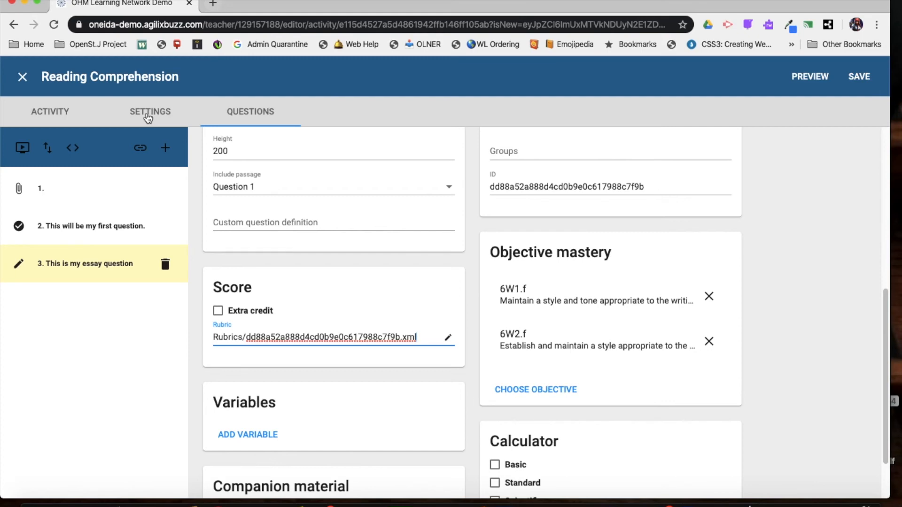
{"action": "left_click", "coordinate": [149, 118]}
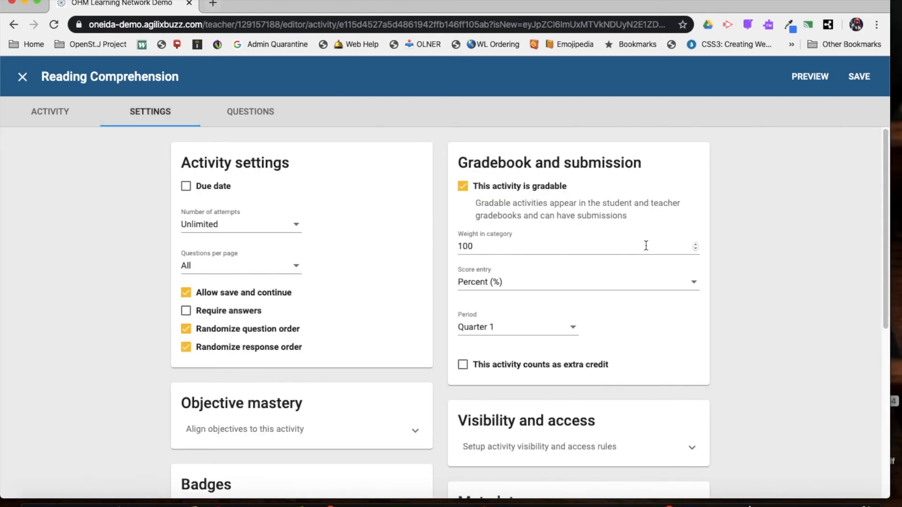
{"action": "left_click", "coordinate": [190, 194]}
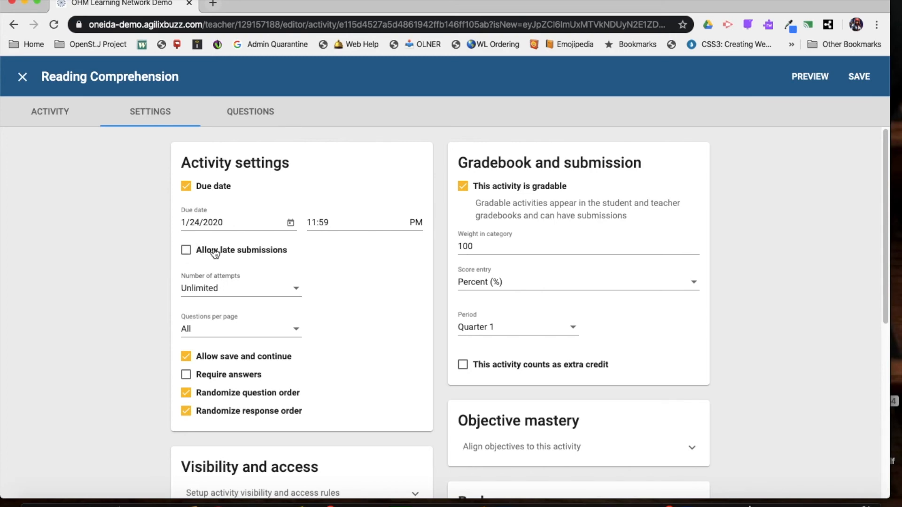
{"action": "left_click", "coordinate": [191, 190]}
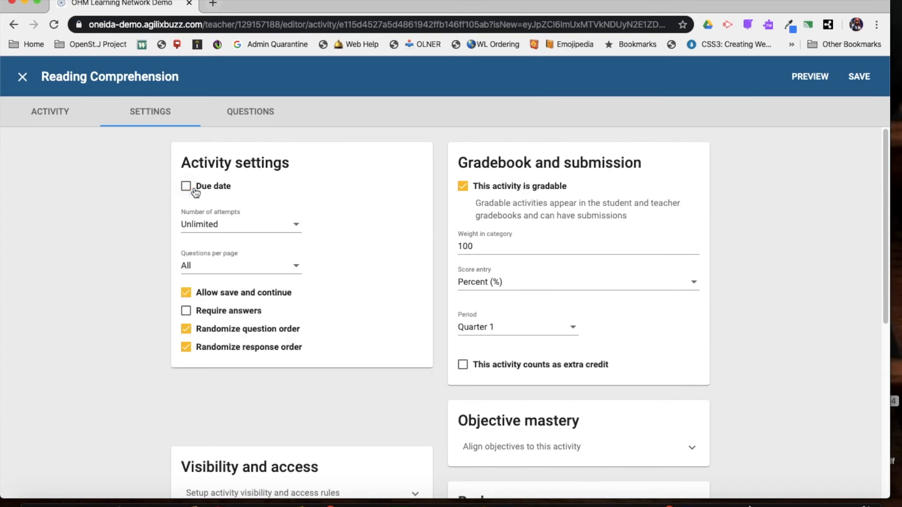
{"action": "left_click", "coordinate": [221, 227]}
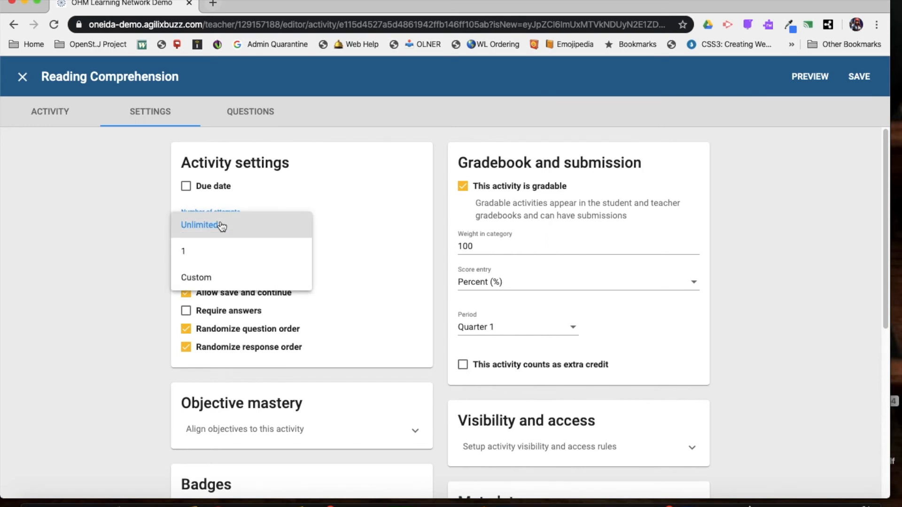
{"action": "left_click", "coordinate": [222, 261]}
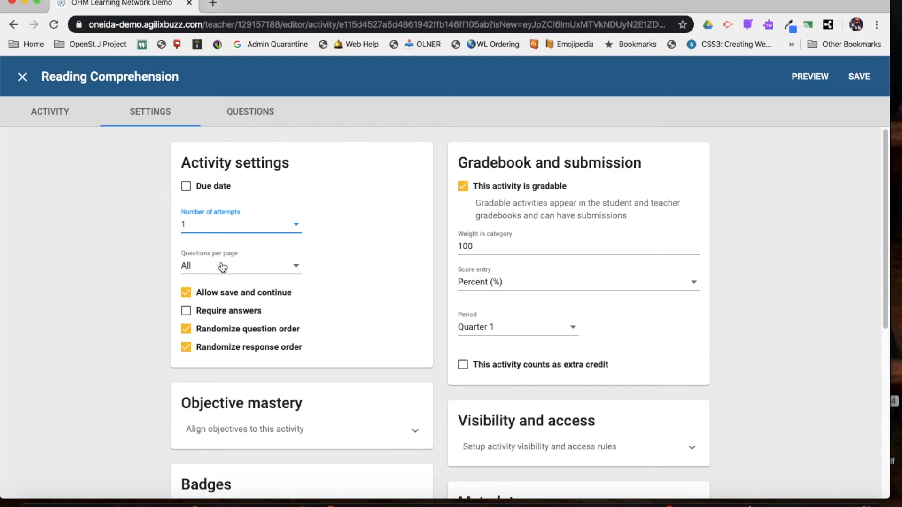
- Show 1 question per page and require students to answer the questions
{"action": "left_click", "coordinate": [223, 267]}
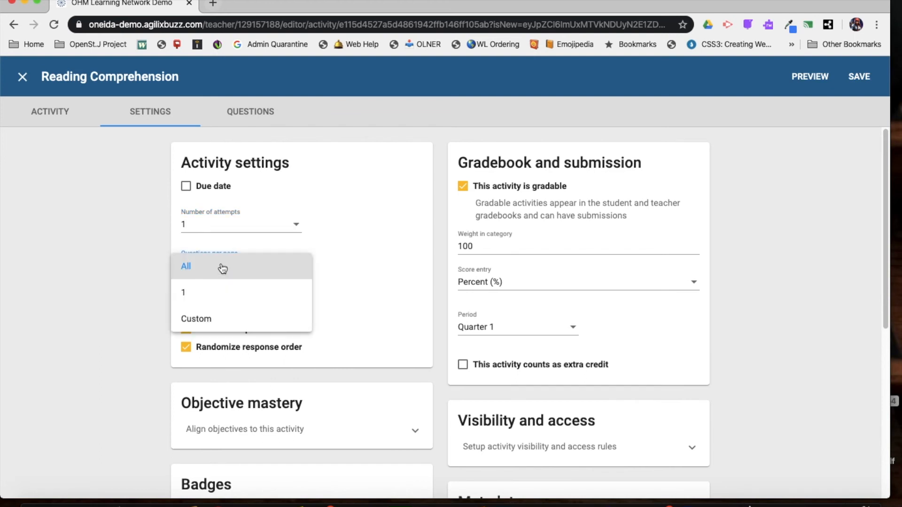
{"action": "left_click", "coordinate": [220, 293]}
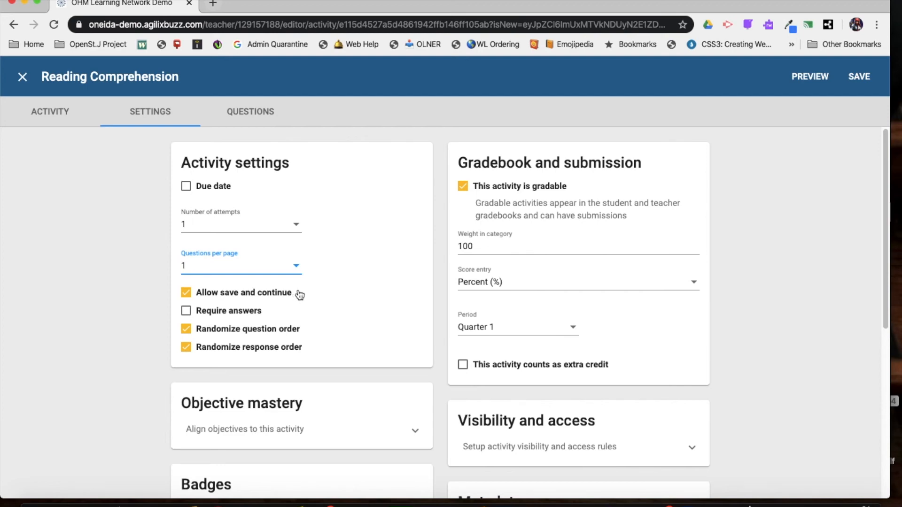
{"action": "left_click", "coordinate": [187, 313]}
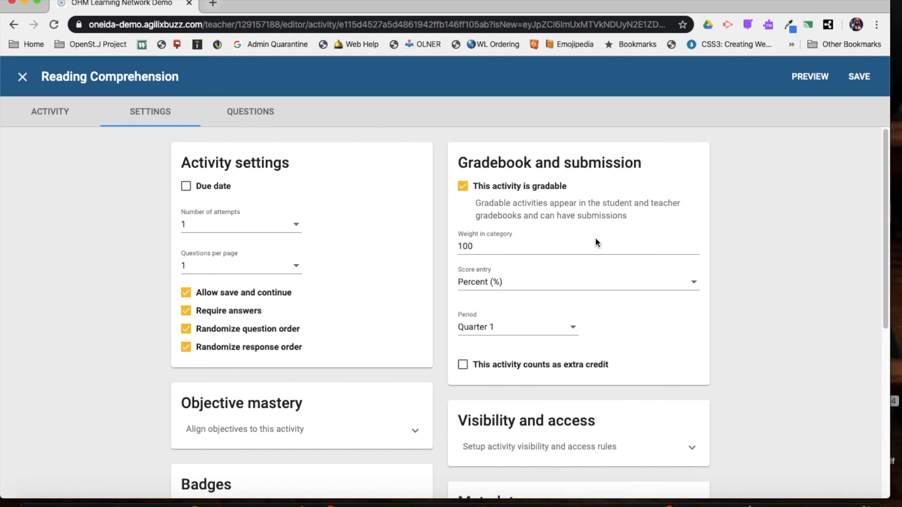
- Review the score entry choices, keeping Percent (%), and look at the activity's objective mastery options
{"action": "left_click", "coordinate": [495, 282]}
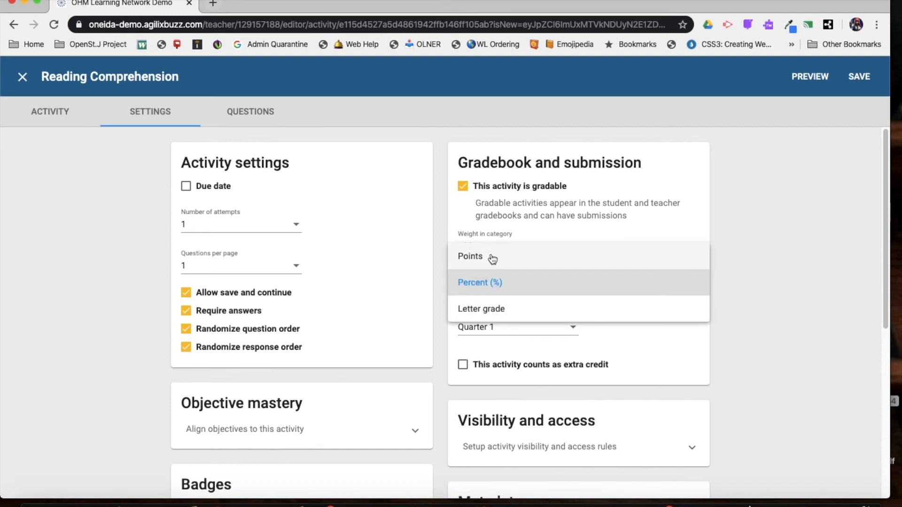
{"action": "left_click", "coordinate": [520, 285]}
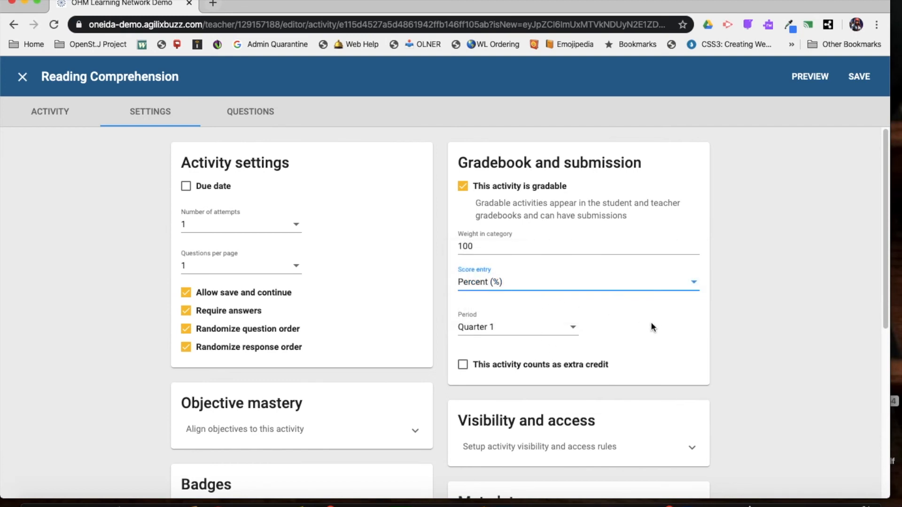
{"action": "scroll", "coordinate": [650, 323], "scroll_direction": "down", "scroll_amount": 4}
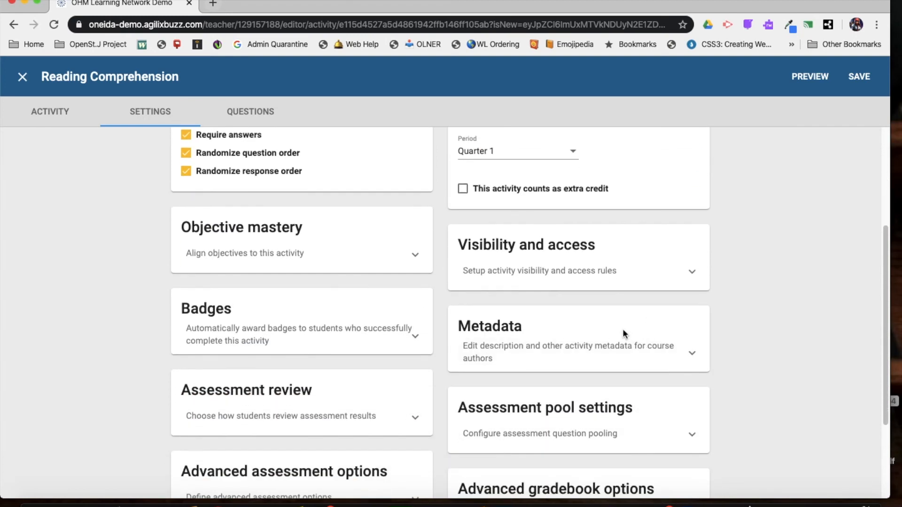
{"action": "left_click", "coordinate": [354, 253]}
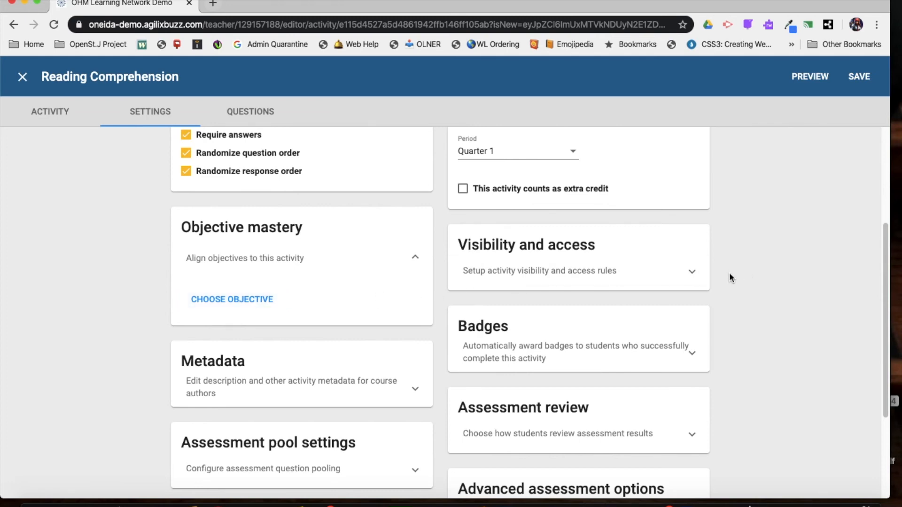
- Try blocking student access until a specified date and requiring a student password in the visibility and access rules
{"action": "left_click", "coordinate": [698, 278]}
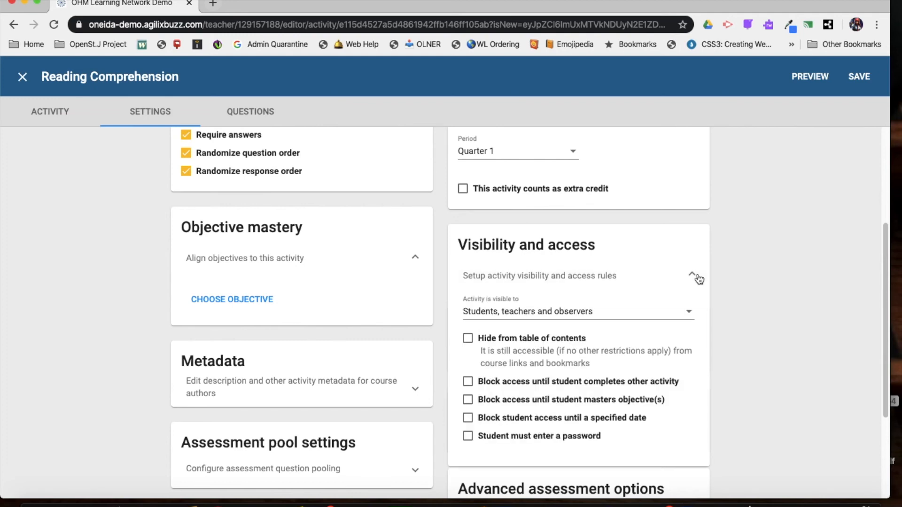
{"action": "scroll", "coordinate": [773, 320], "scroll_direction": "down", "scroll_amount": 3}
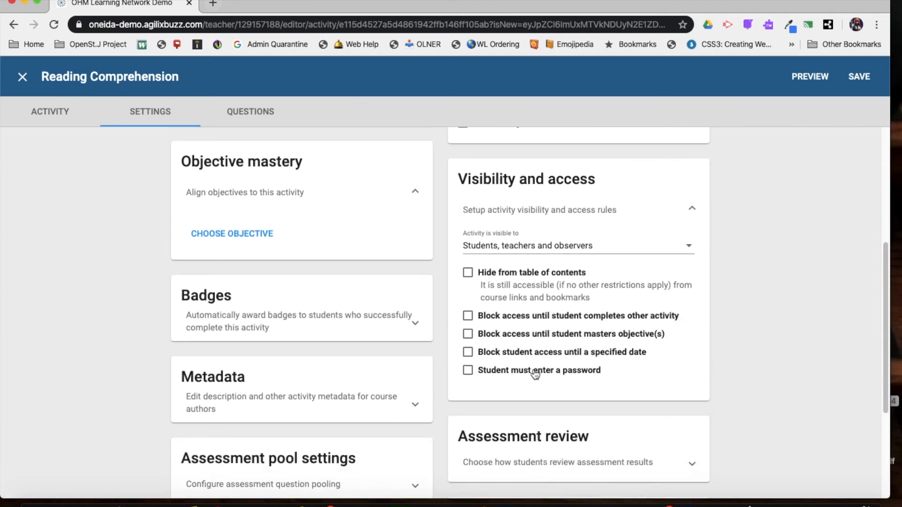
{"action": "left_click", "coordinate": [471, 356]}
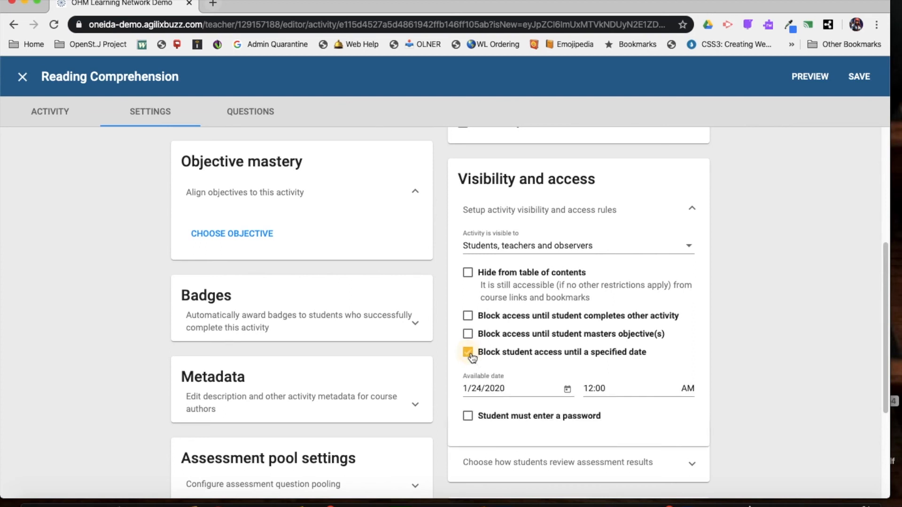
{"action": "left_click", "coordinate": [469, 417]}
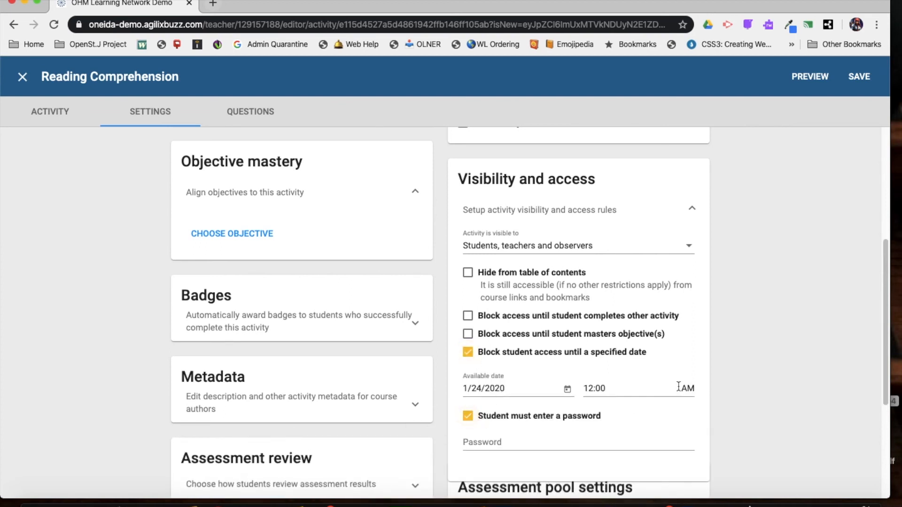
{"action": "left_click", "coordinate": [468, 353]}
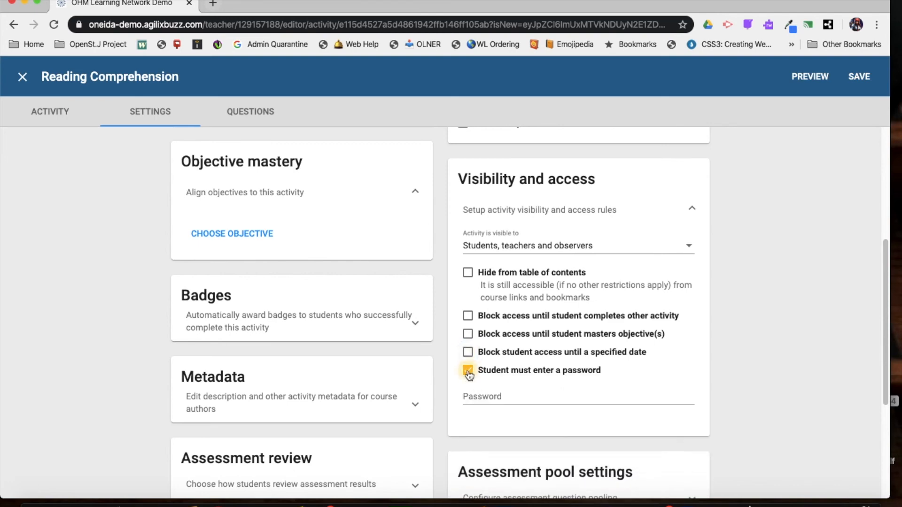
{"action": "left_click", "coordinate": [468, 371]}
- Set the assessment review to display question results after minimum attempt
{"action": "scroll", "coordinate": [616, 382], "scroll_direction": "down", "scroll_amount": 5}
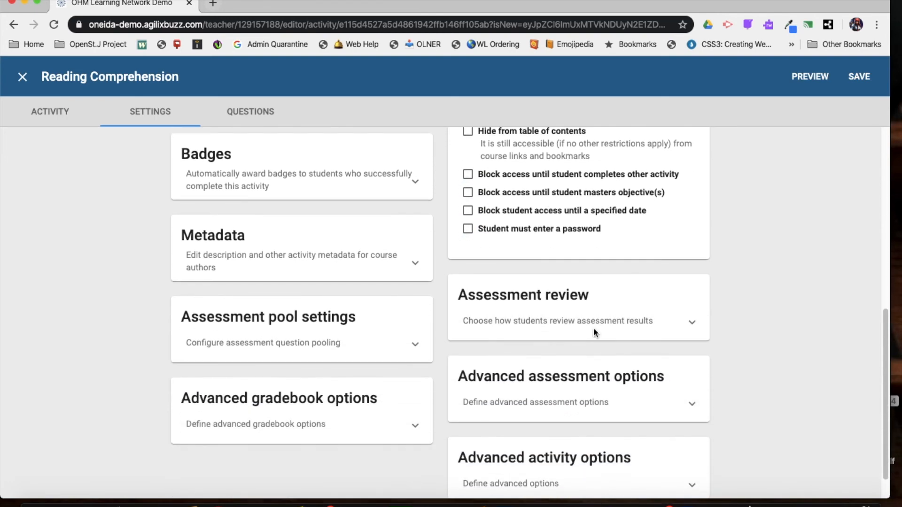
{"action": "left_click", "coordinate": [591, 322]}
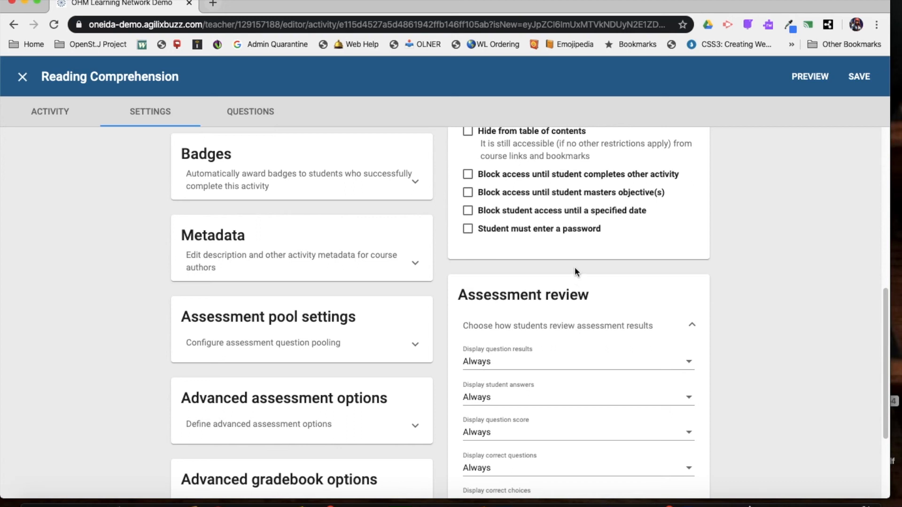
{"action": "left_click", "coordinate": [551, 369]}
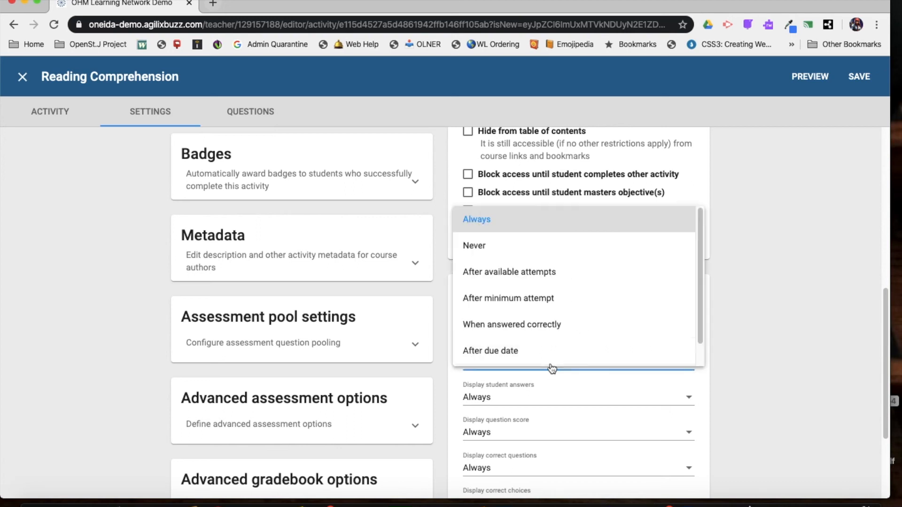
{"action": "left_click", "coordinate": [504, 246]}
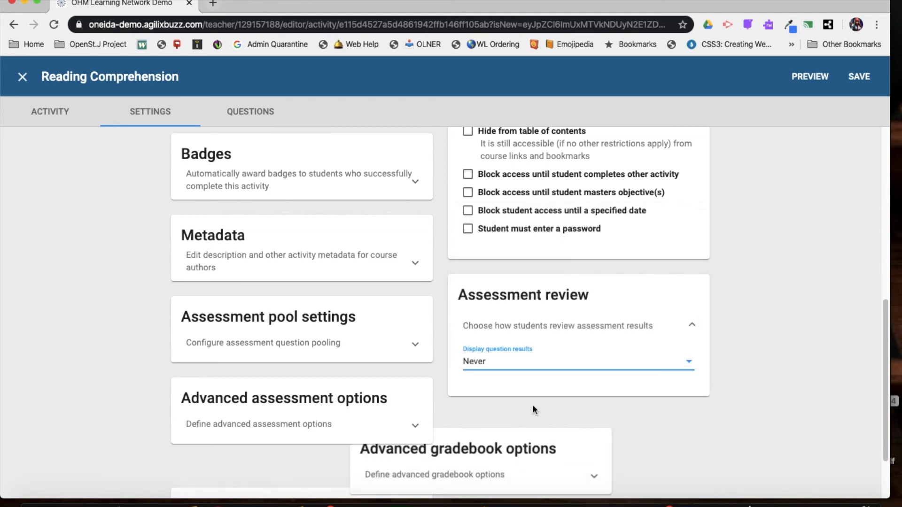
{"action": "left_click", "coordinate": [525, 371]}
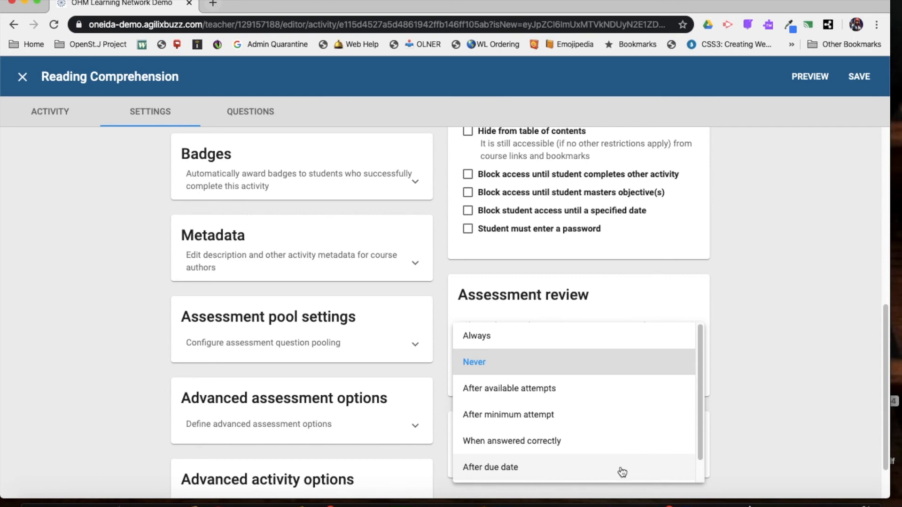
{"action": "left_click", "coordinate": [597, 417]}
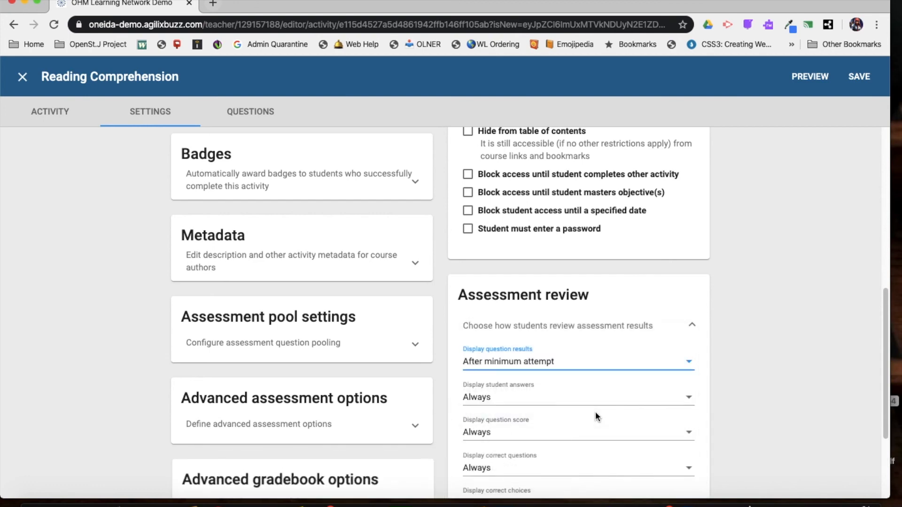
- Set the default question score to 5 in the advanced assessment options
{"action": "scroll", "coordinate": [596, 416], "scroll_direction": "down", "scroll_amount": 3}
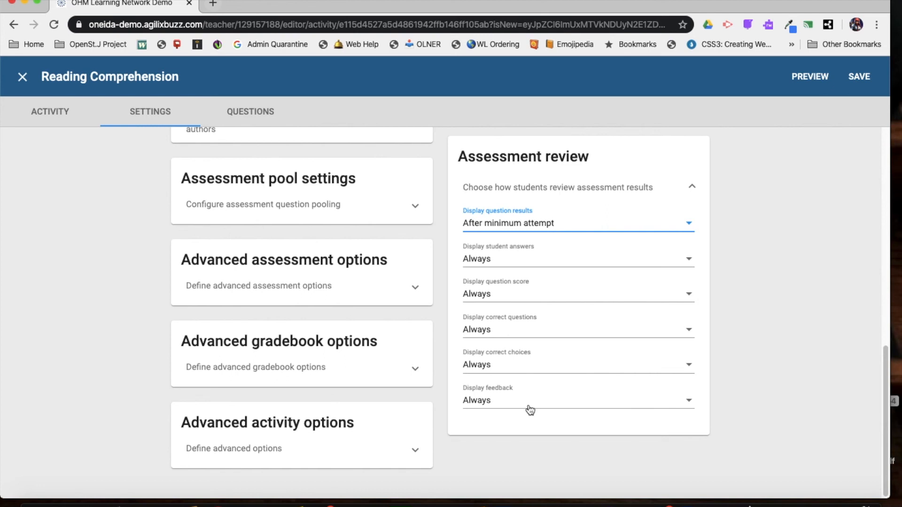
{"action": "left_click", "coordinate": [219, 288]}
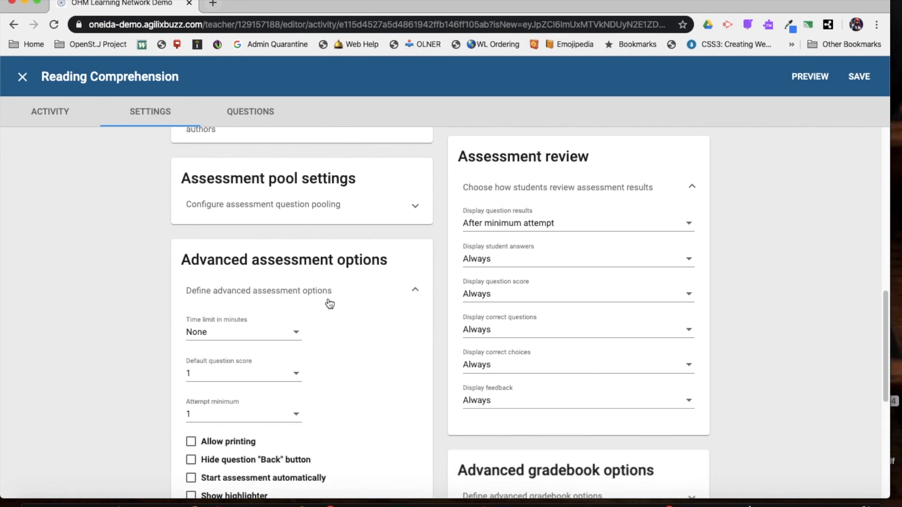
{"action": "scroll", "coordinate": [376, 356], "scroll_direction": "down", "scroll_amount": 2}
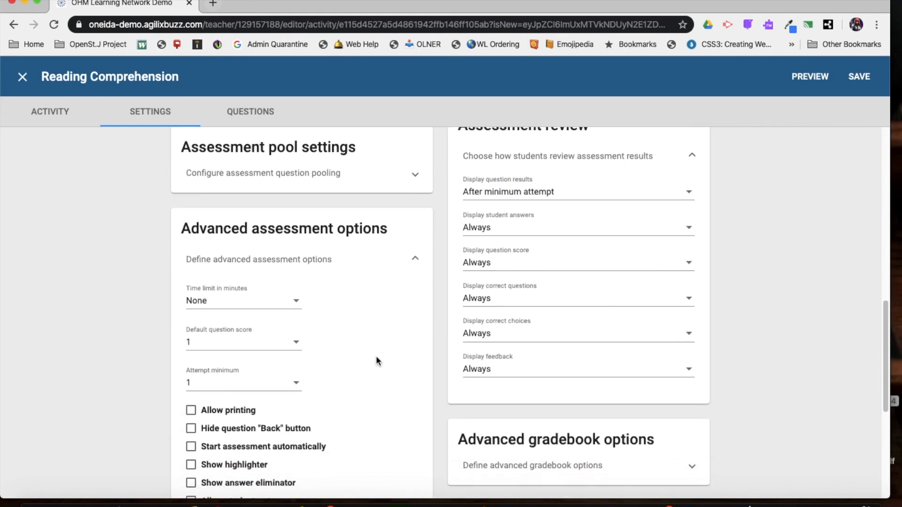
{"action": "scroll", "coordinate": [377, 358], "scroll_direction": "down", "scroll_amount": 2}
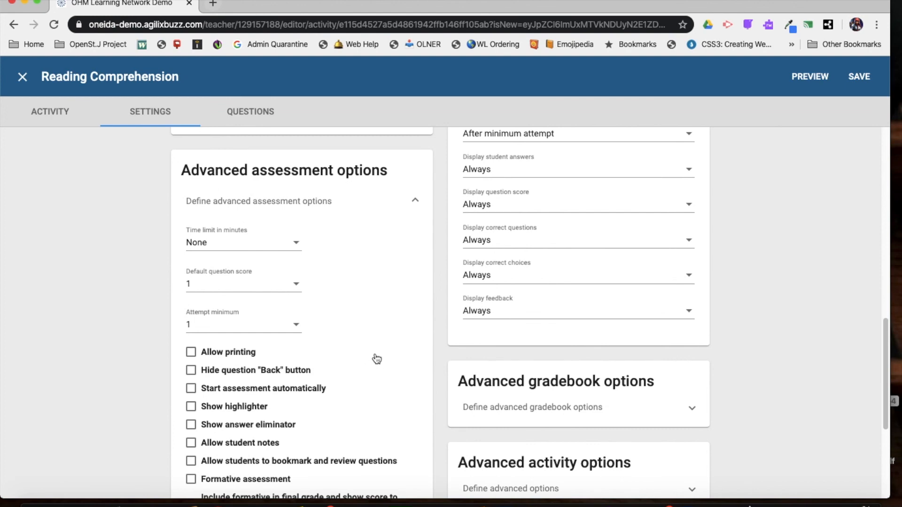
{"action": "left_click", "coordinate": [212, 291]}
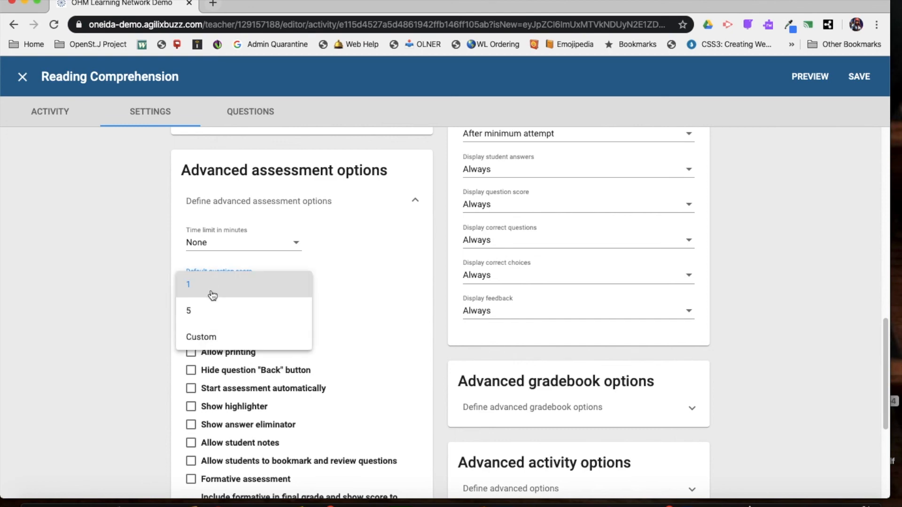
{"action": "left_click", "coordinate": [213, 314]}
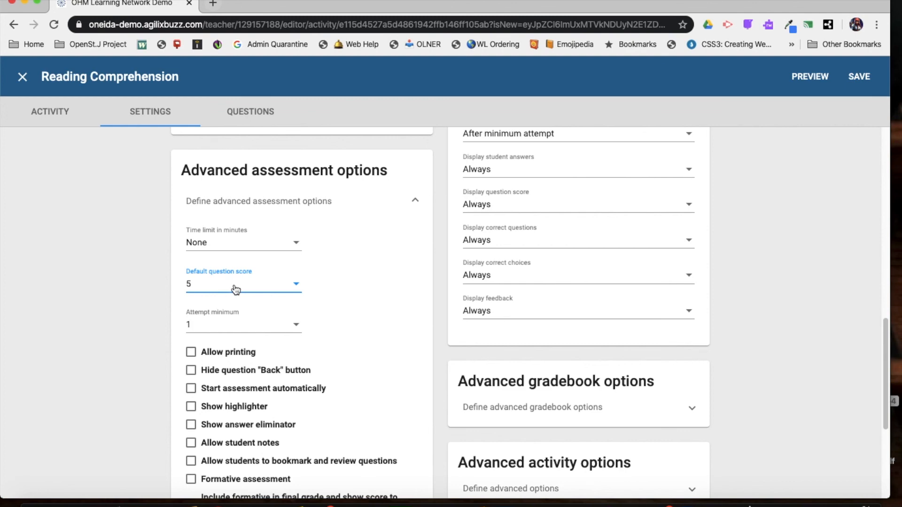
- Enable the highlighter, the answer eliminator, student notes, and bookmarking and reviewing of questions for the assessment
{"action": "left_click", "coordinate": [192, 408]}
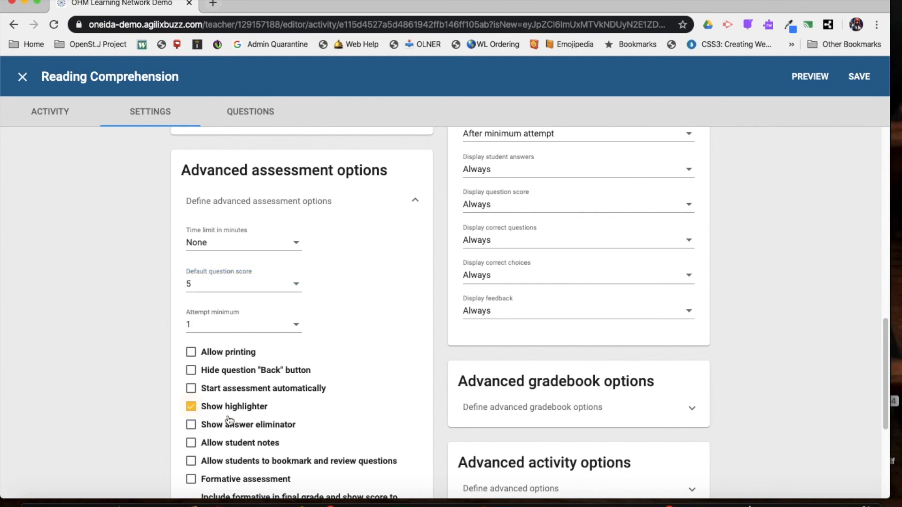
{"action": "left_click", "coordinate": [192, 426]}
{"action": "left_click", "coordinate": [191, 444]}
{"action": "left_click", "coordinate": [190, 464]}
- Save the Reading Comprehension activity and return to the course syllabus
{"action": "scroll", "coordinate": [780, 399], "scroll_direction": "down", "scroll_amount": 3}
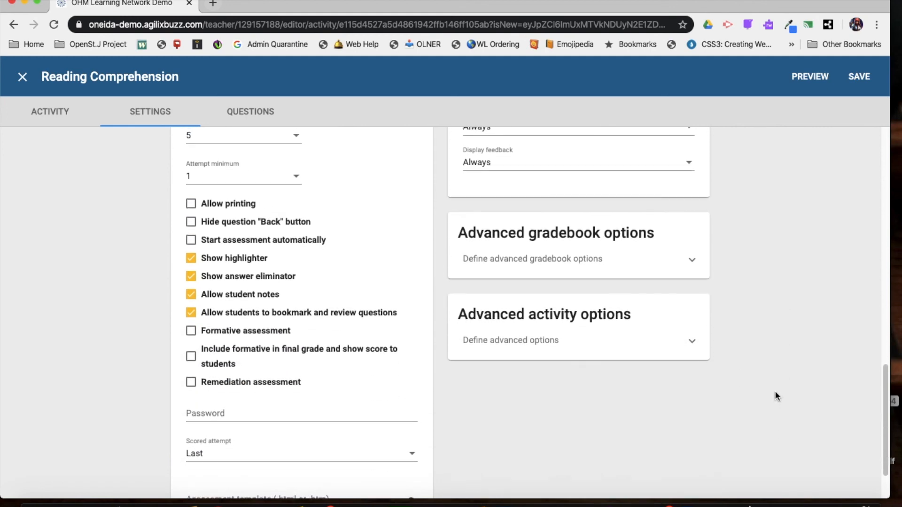
{"action": "scroll", "coordinate": [773, 382], "scroll_direction": "up", "scroll_amount": 6}
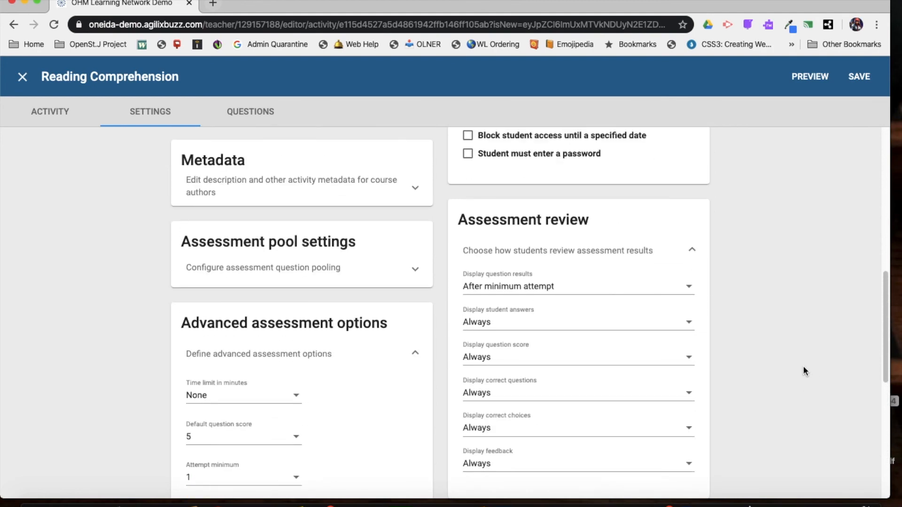
{"action": "scroll", "coordinate": [802, 365], "scroll_direction": "up", "scroll_amount": 5}
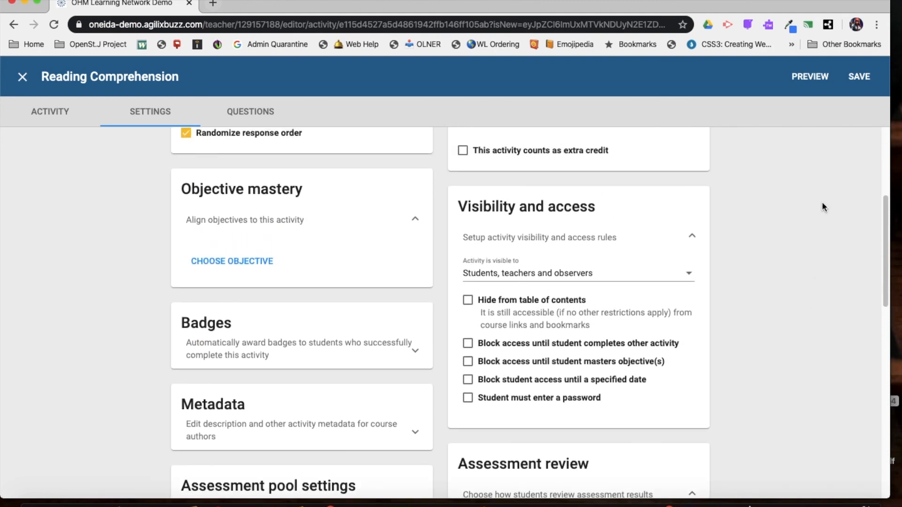
{"action": "left_click", "coordinate": [862, 79]}
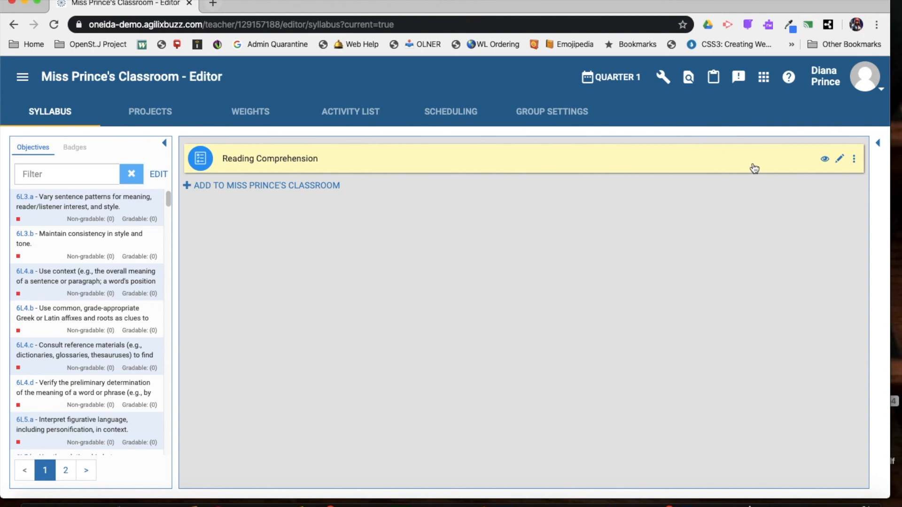
- Preview the Reading Comprehension activity from the syllabus and start an attempt at the assessment
{"action": "left_click", "coordinate": [824, 160]}
{"action": "left_click", "coordinate": [826, 160]}
{"action": "left_click", "coordinate": [855, 162]}
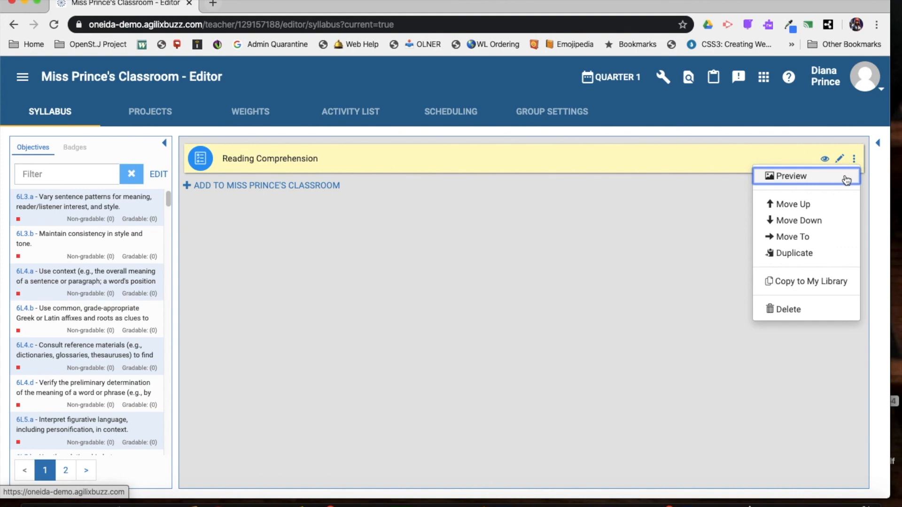
{"action": "left_click", "coordinate": [845, 178]}
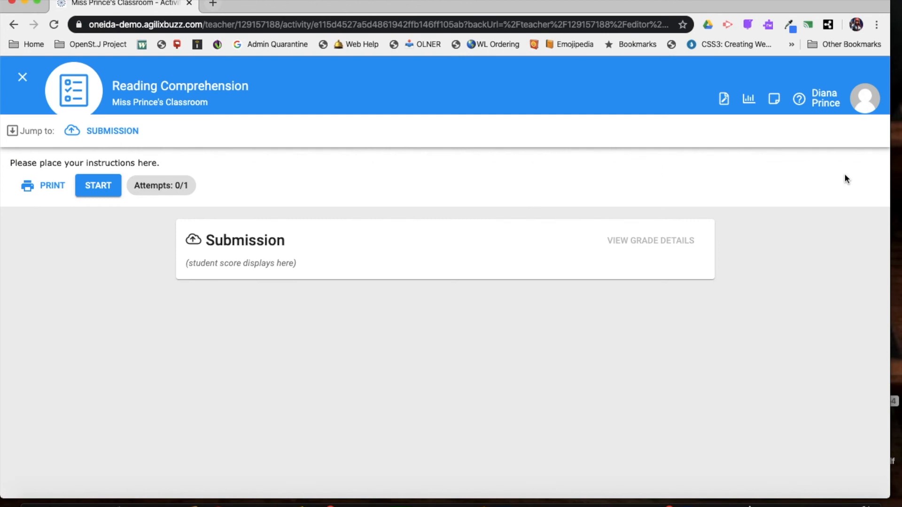
{"action": "left_click", "coordinate": [97, 187]}
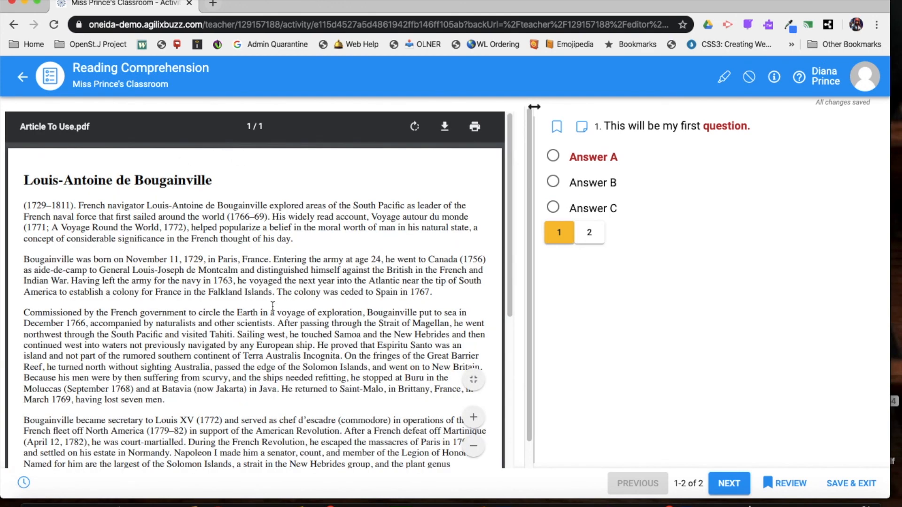
- Look through the article passage and check the essay question, returning to the first multiple-choice question
{"action": "scroll", "coordinate": [271, 301], "scroll_direction": "down", "scroll_amount": 3}
{"action": "scroll", "coordinate": [273, 303], "scroll_direction": "down", "scroll_amount": 3}
{"action": "scroll", "coordinate": [275, 300], "scroll_direction": "up", "scroll_amount": 6}
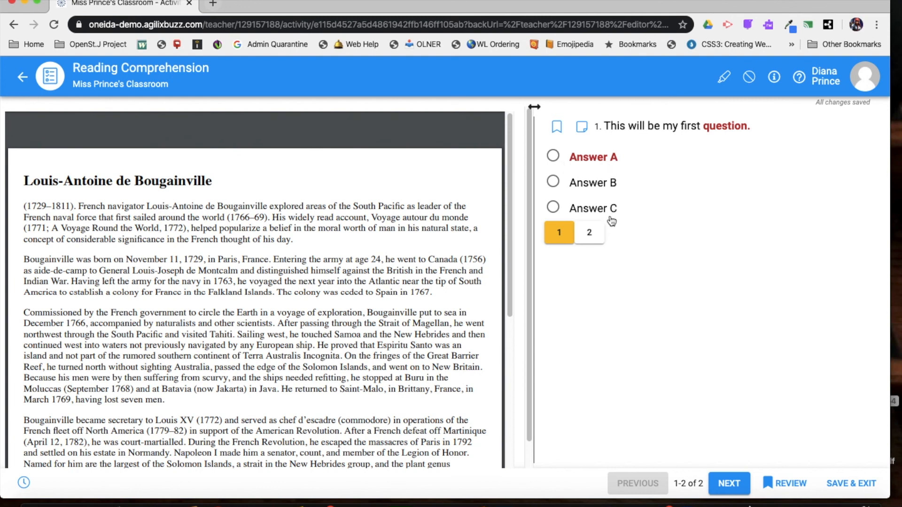
{"action": "left_click", "coordinate": [591, 233]}
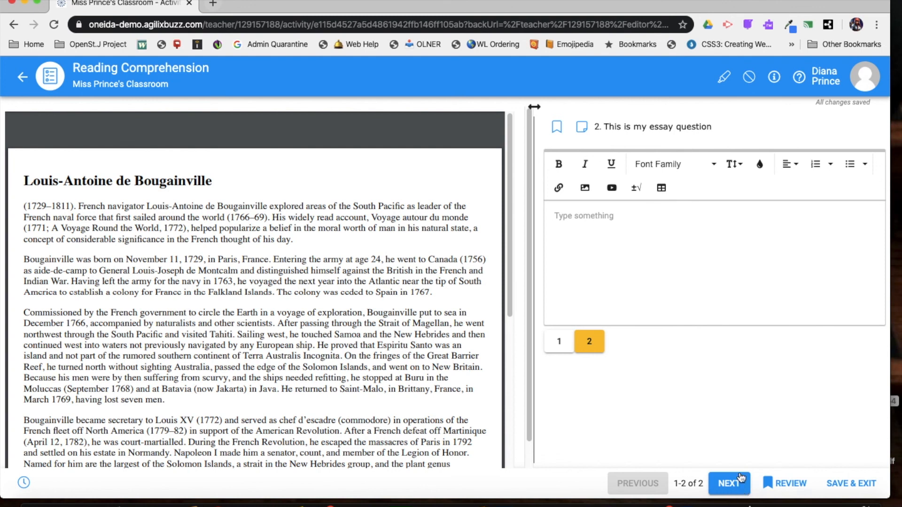
{"action": "left_click", "coordinate": [559, 344]}
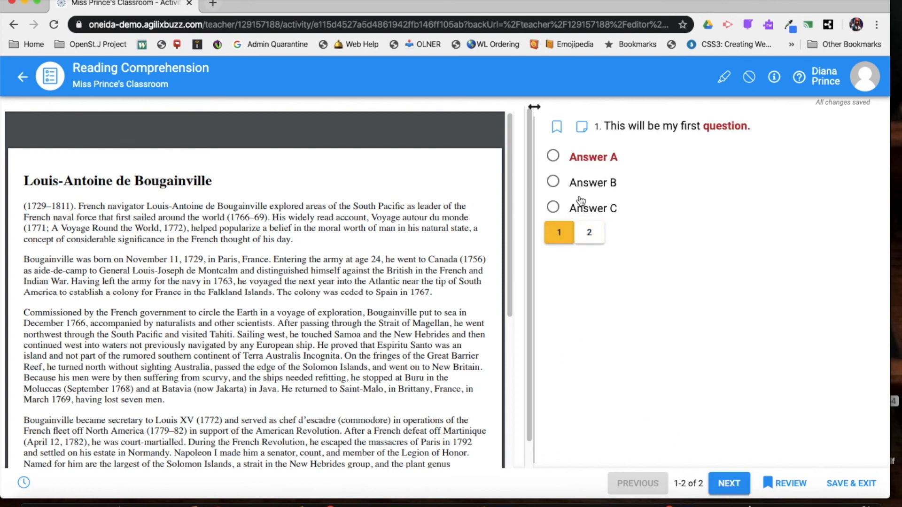